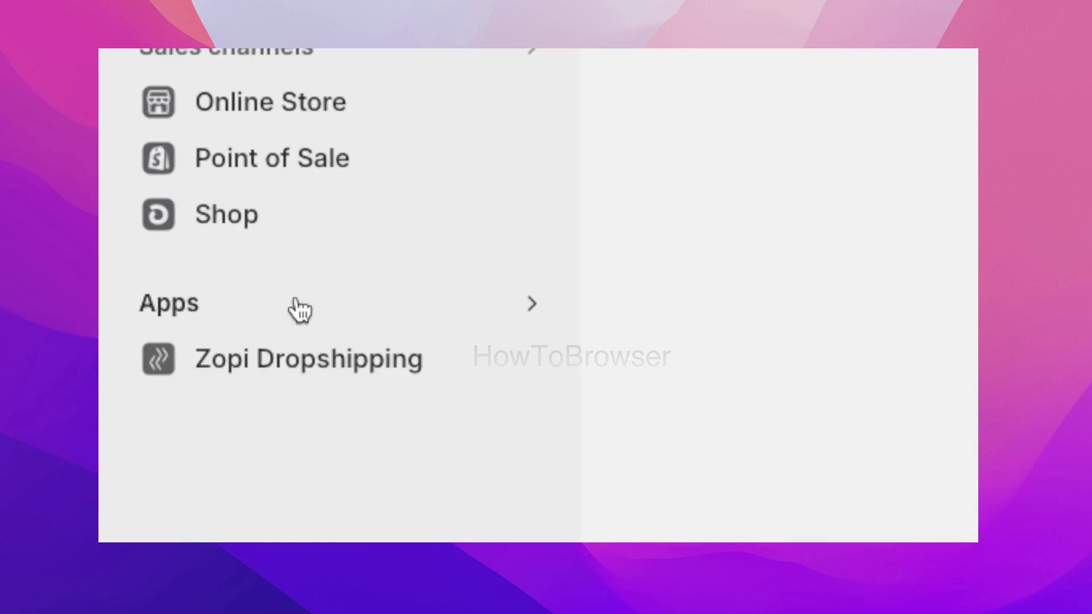
Look through the store's apps and open the app and sales channel settings
{"action": "left_click", "coordinate": [156, 345]}
{"action": "left_click", "coordinate": [413, 286]}
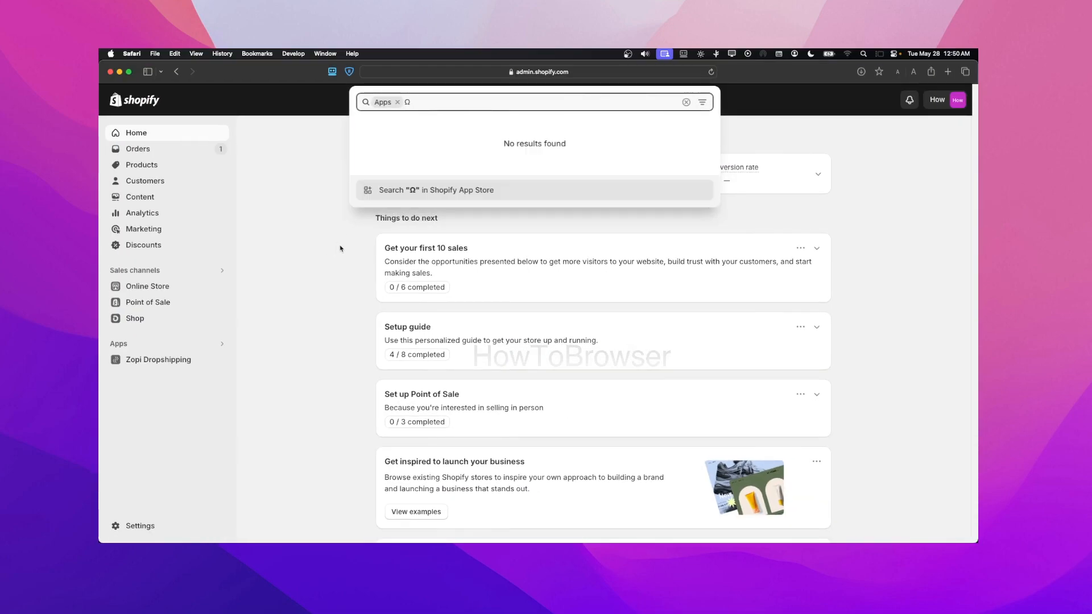
{"action": "key", "text": "BackSpace"}
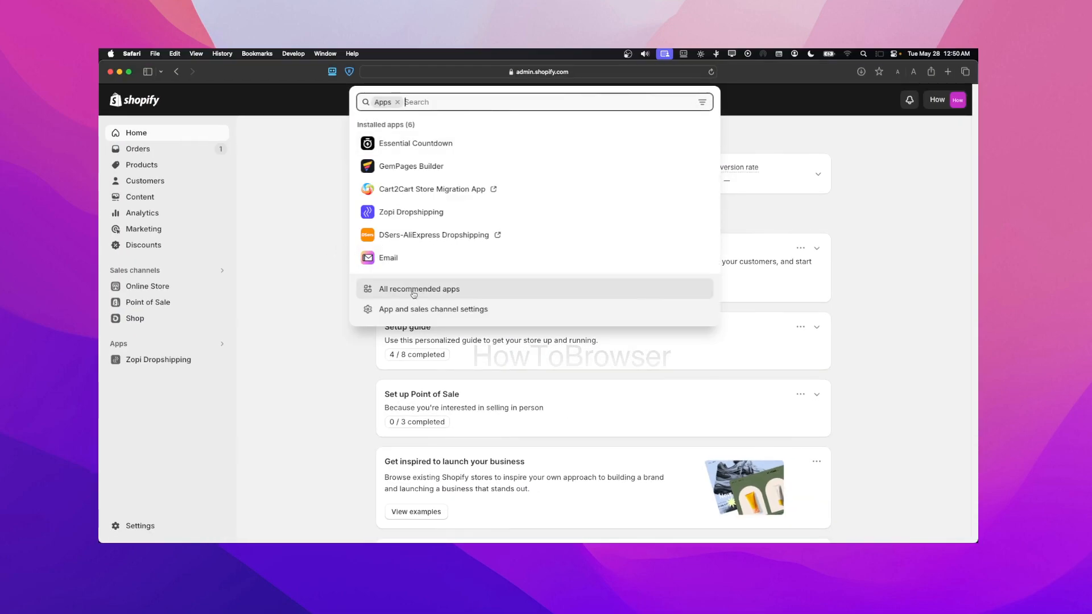
{"action": "left_click", "coordinate": [426, 310]}
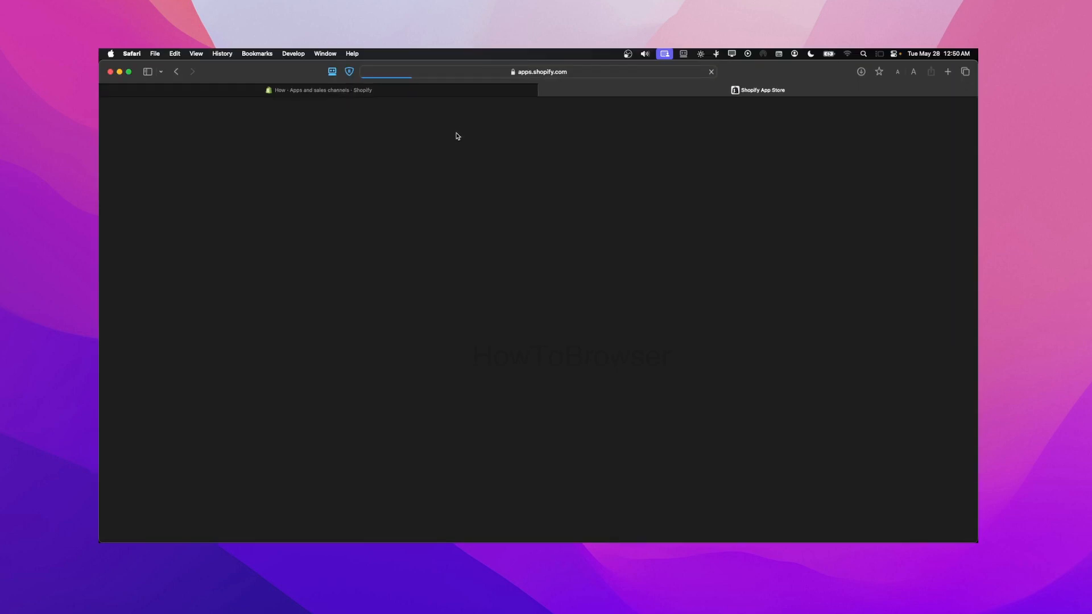
Search the Shopify App Store for "fether"
{"action": "type", "text": "ß"}
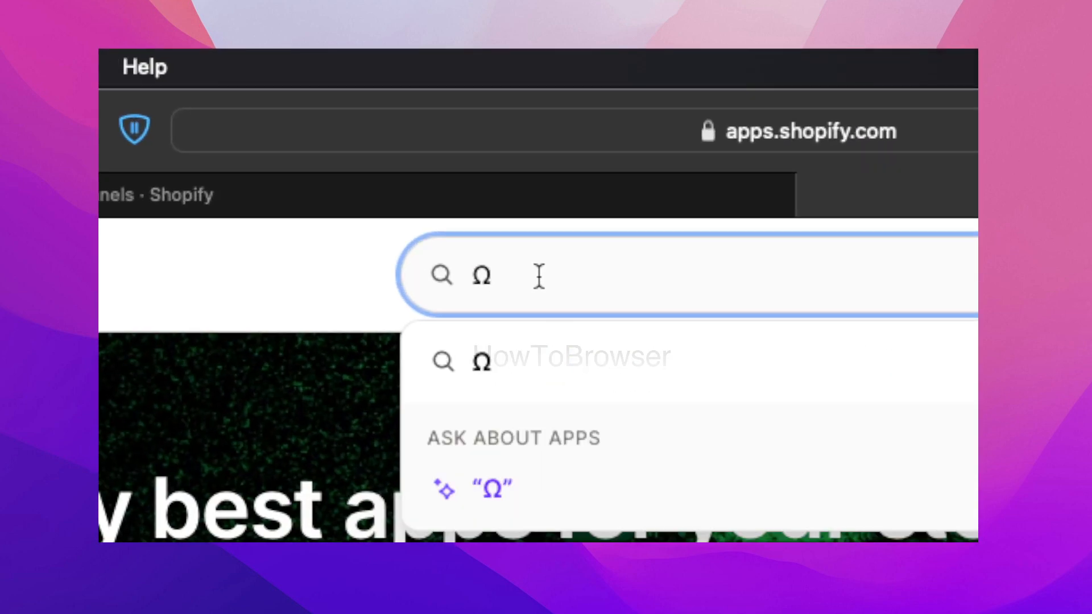
{"action": "key", "text": "BackSpace"}
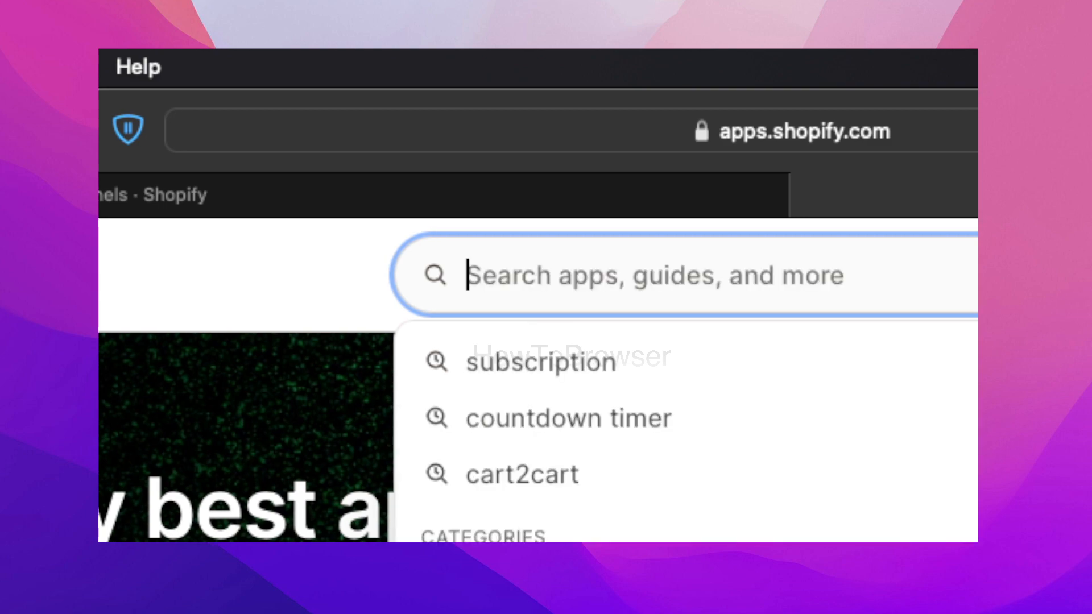
{"action": "type", "text": "fe"}
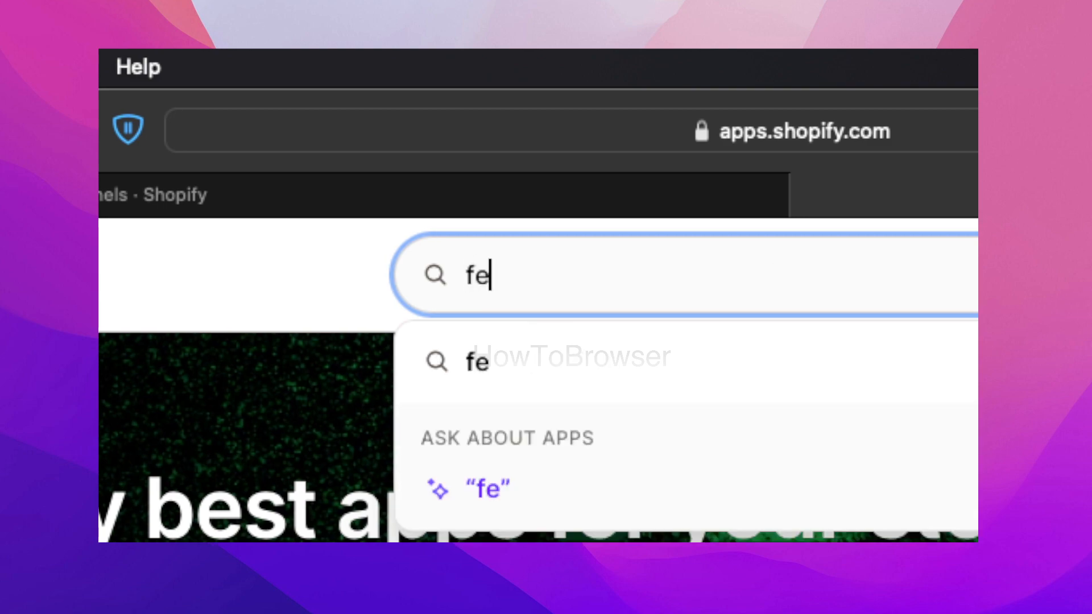
{"action": "type", "text": "tf"}
{"action": "key", "text": "BackSpace"}
{"action": "type", "text": "her"}
{"action": "key", "text": "Return"}
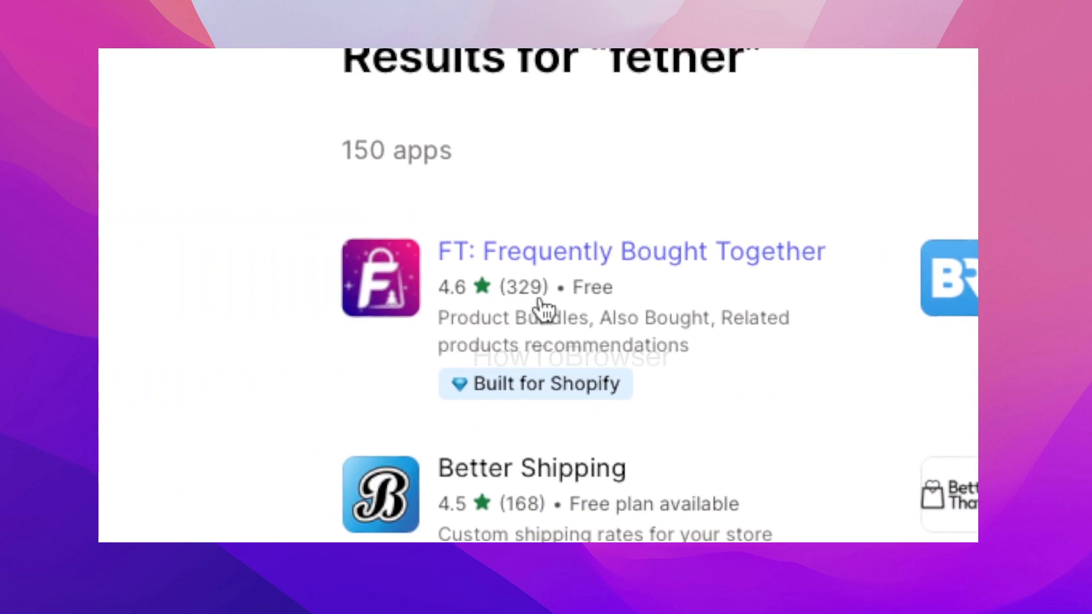
Open the FT: Frequently Bought Together app listing from the search results and look over its details
{"action": "left_click", "coordinate": [539, 301]}
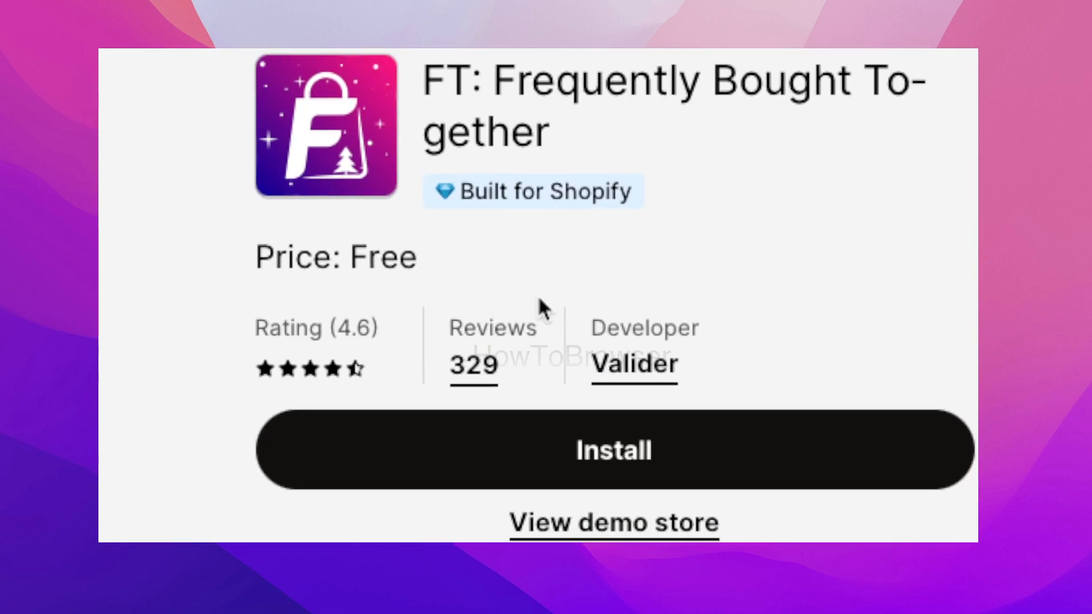
{"action": "scroll", "coordinate": [539, 299], "scroll_direction": "down", "scroll_amount": 1}
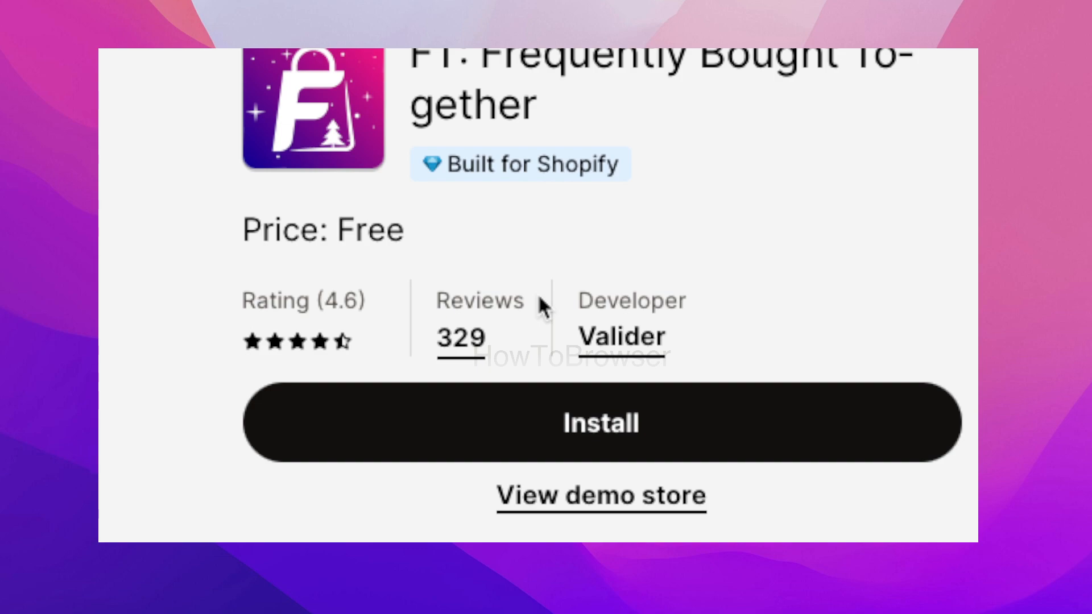
{"action": "scroll", "coordinate": [540, 300], "scroll_direction": "down", "scroll_amount": 1}
{"action": "scroll", "coordinate": [539, 296], "scroll_direction": "down", "scroll_amount": 2}
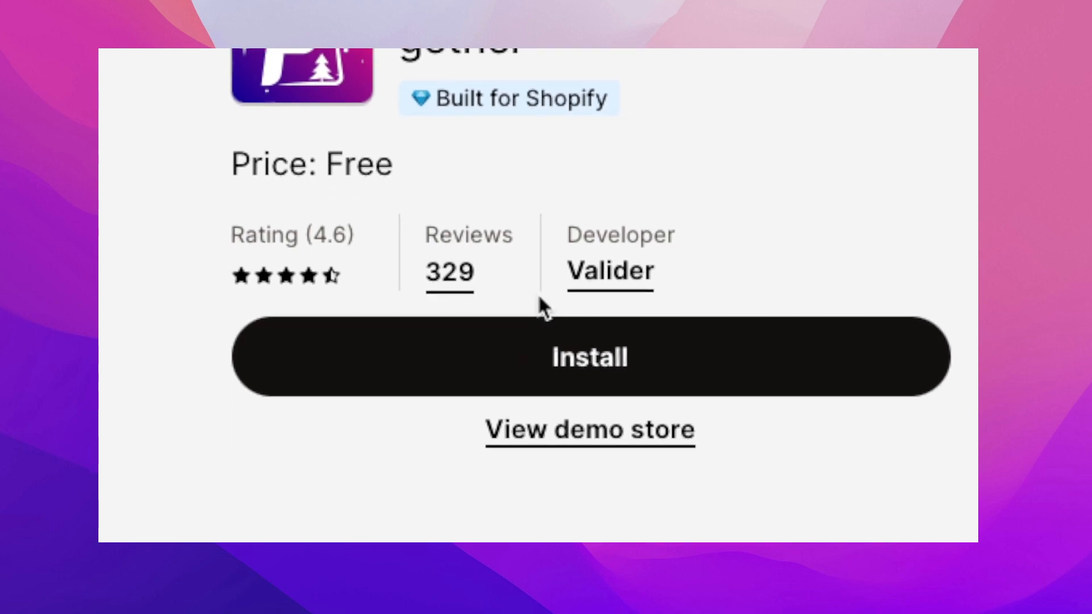
Install the FT: Frequently Bought Together app, accepting its access to personal and store data
{"action": "left_click", "coordinate": [541, 303]}
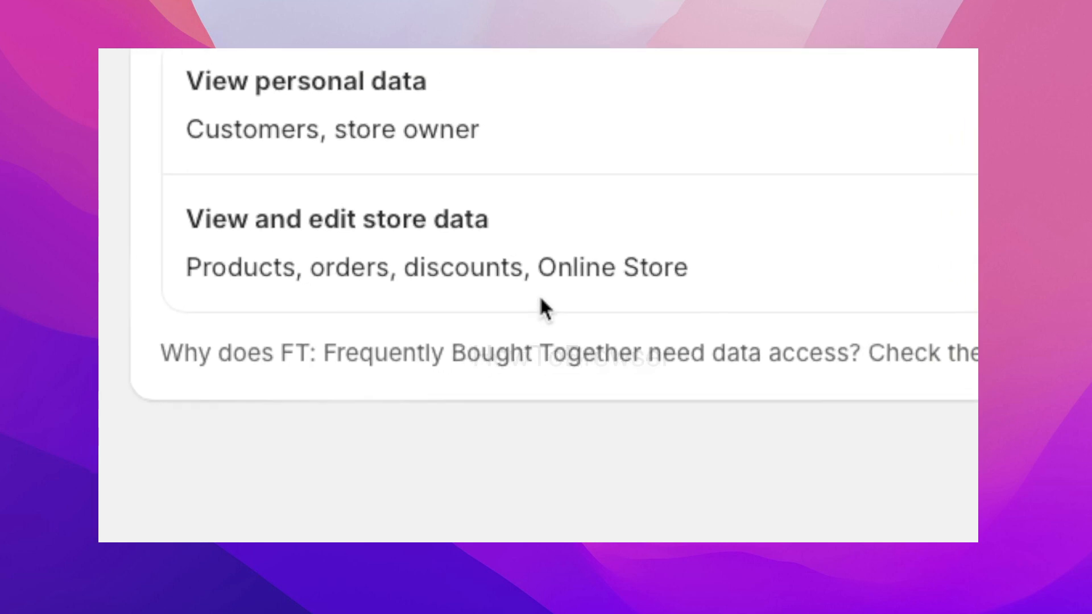
{"action": "type", "text": "Ω"}
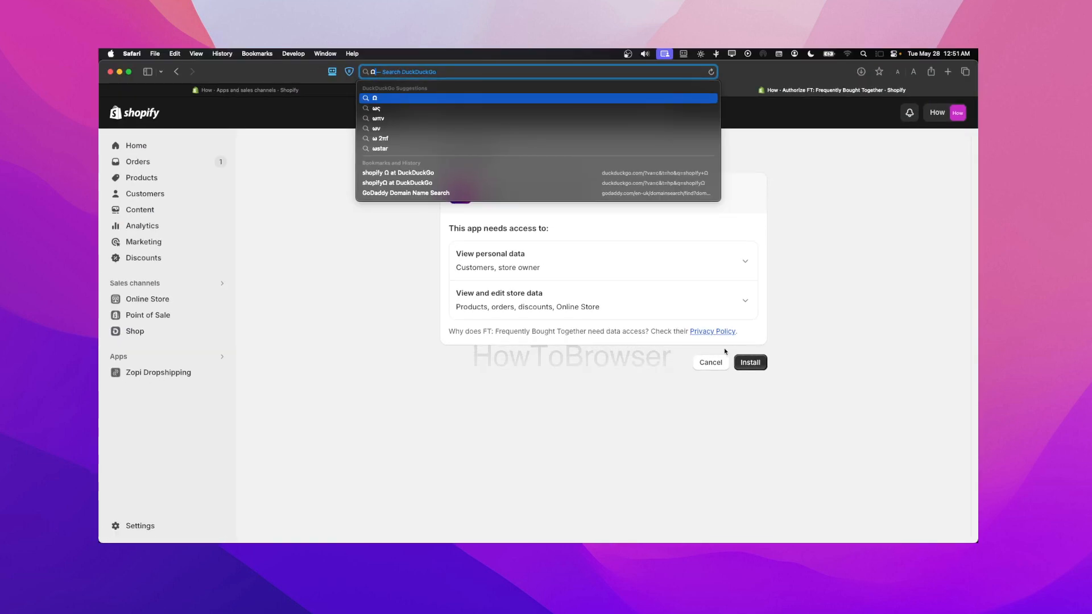
{"action": "left_click", "coordinate": [778, 340]}
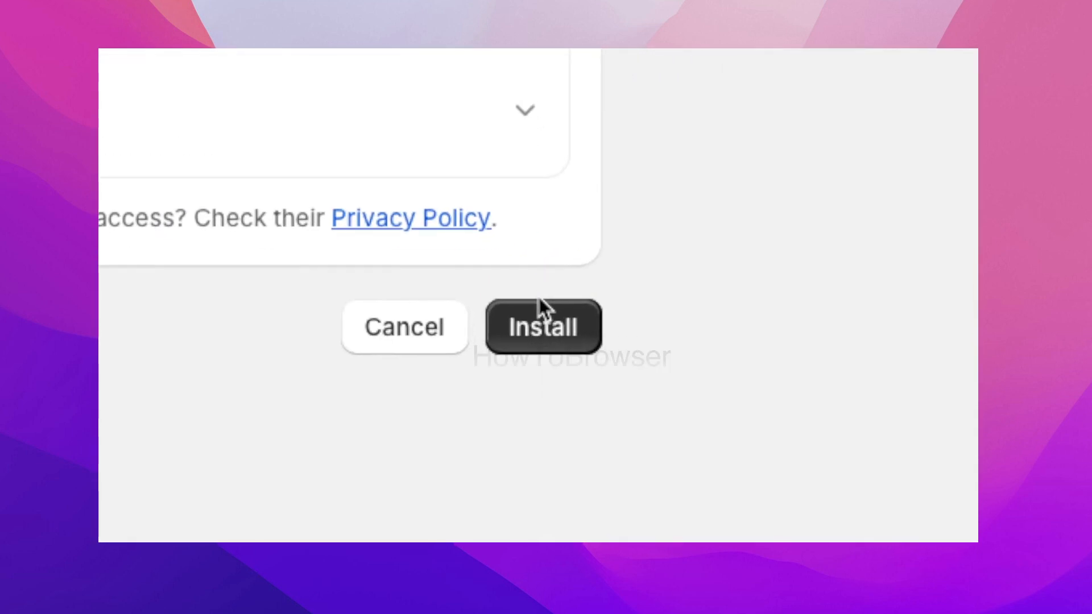
{"action": "left_click", "coordinate": [751, 362]}
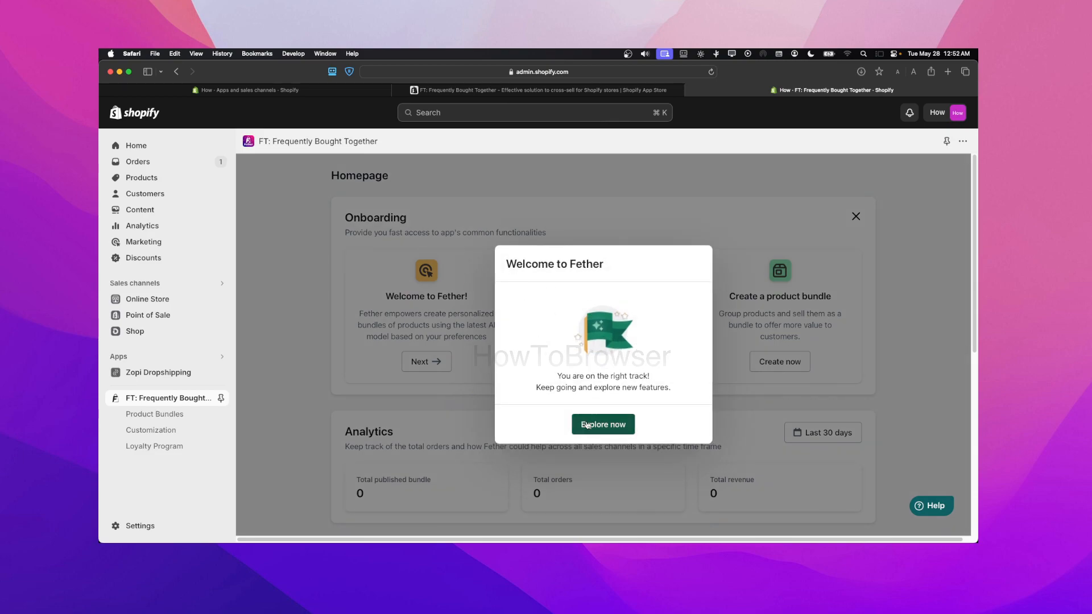
Dismiss the Fether welcome message and start creating a product bundle from the onboarding section
{"action": "left_click", "coordinate": [602, 424]}
{"action": "left_click_drag", "start_coordinate": [364, 297], "coordinate": [486, 299]}
{"action": "left_click", "coordinate": [570, 297]}
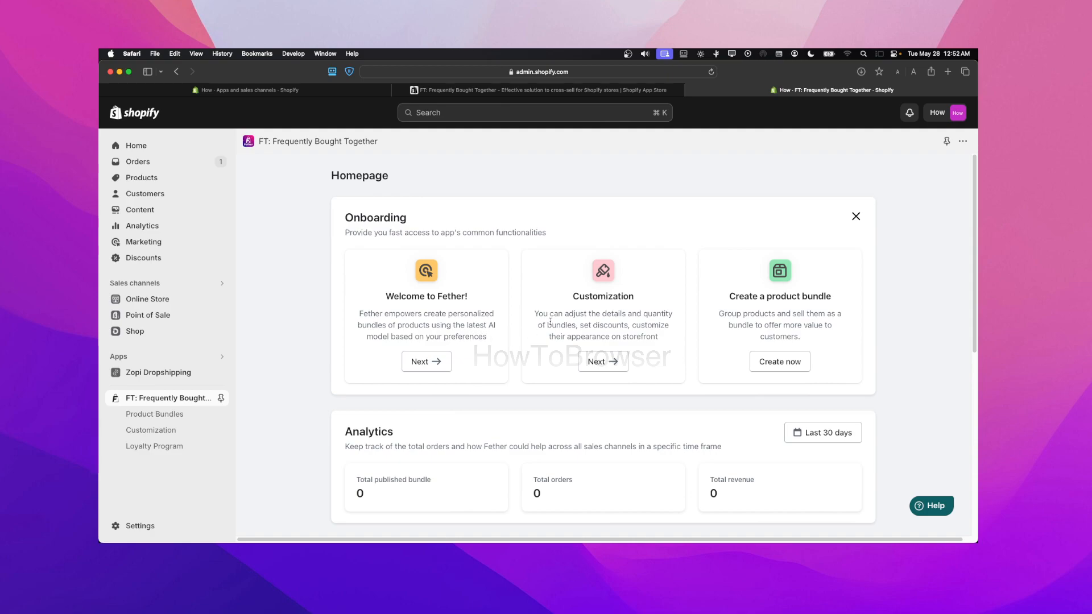
{"action": "left_click", "coordinate": [602, 362]}
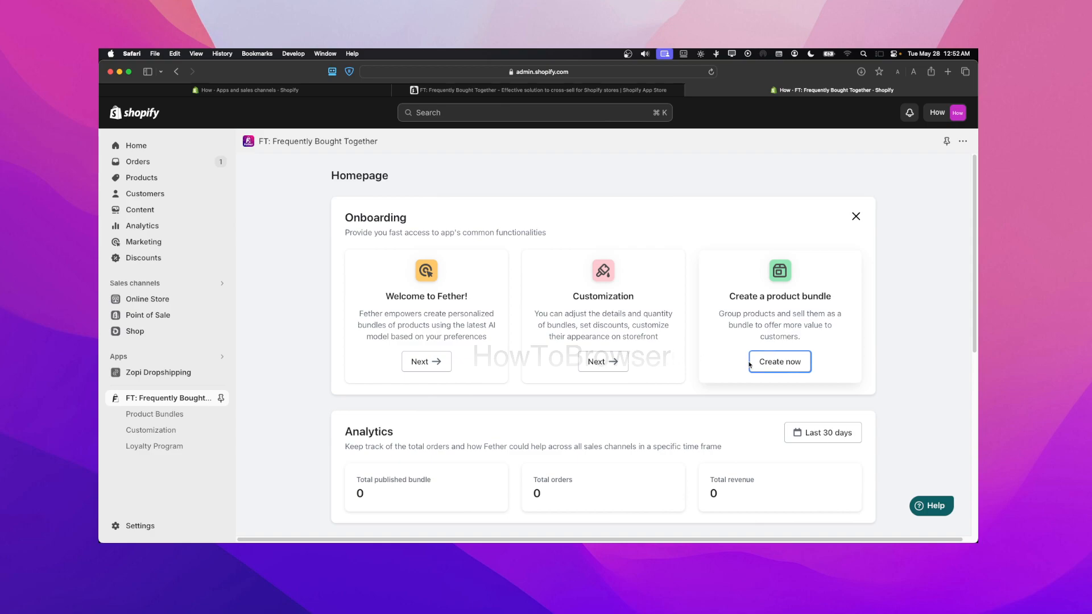
{"action": "left_click", "coordinate": [784, 367]}
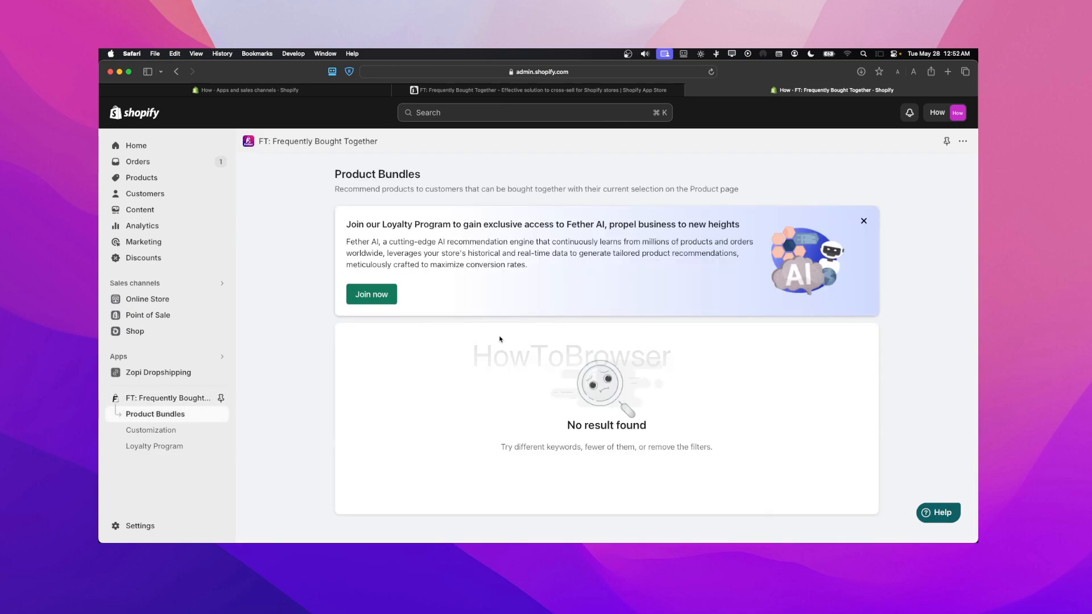
Look at the Fether loyalty program page and return to the product bundles list
{"action": "left_click", "coordinate": [372, 297]}
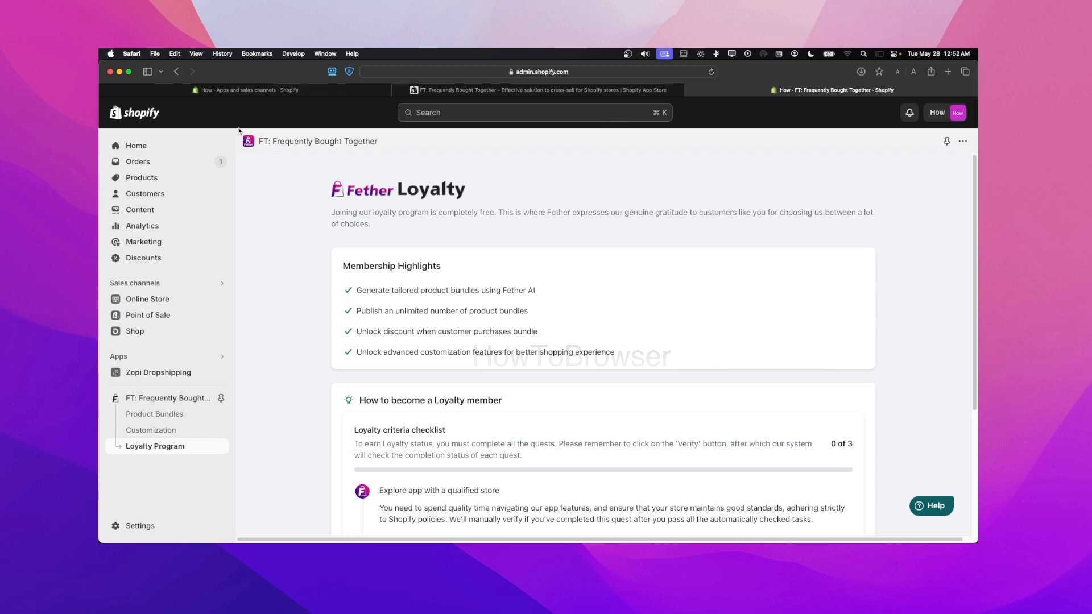
{"action": "left_click", "coordinate": [176, 71]}
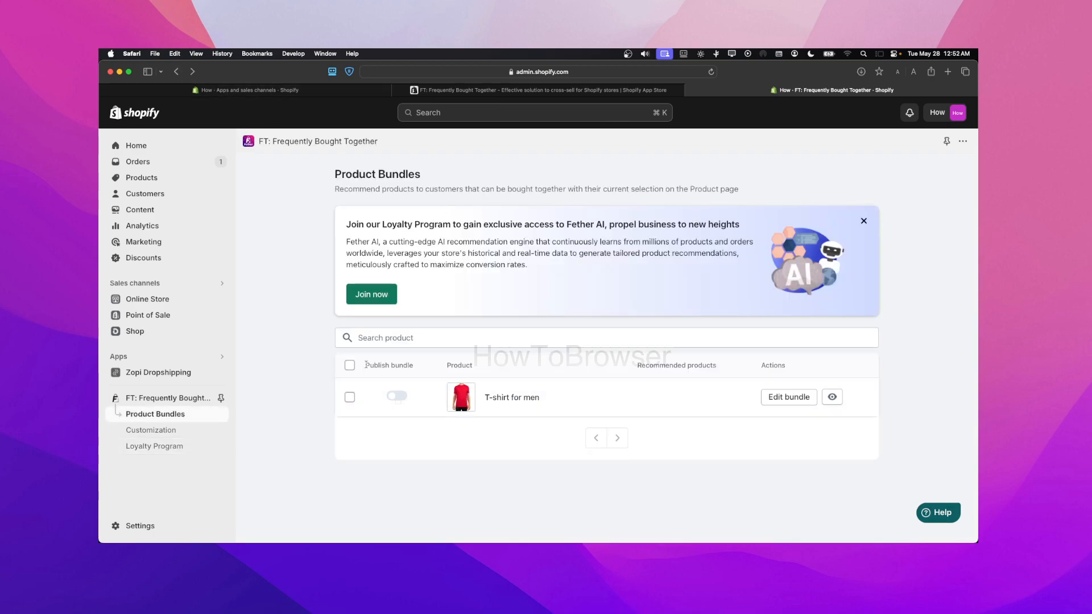
Open the T-shirt for men bundle and examine its recommended products and discount settings
{"action": "left_click", "coordinate": [788, 397]}
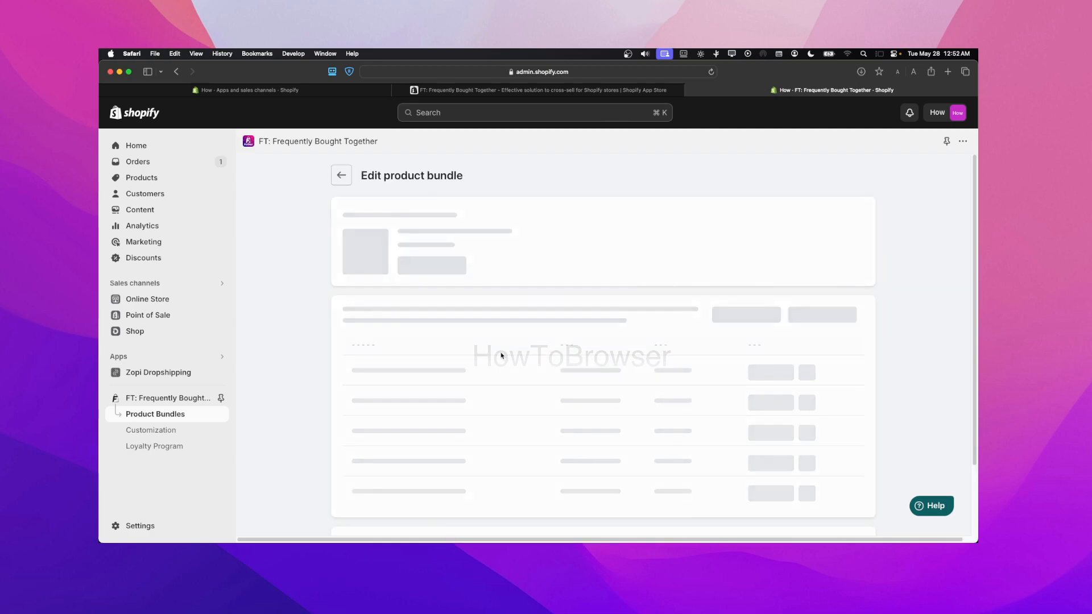
{"action": "scroll", "coordinate": [673, 298], "scroll_direction": "down", "scroll_amount": 4}
{"action": "scroll", "coordinate": [673, 299], "scroll_direction": "up", "scroll_amount": 1}
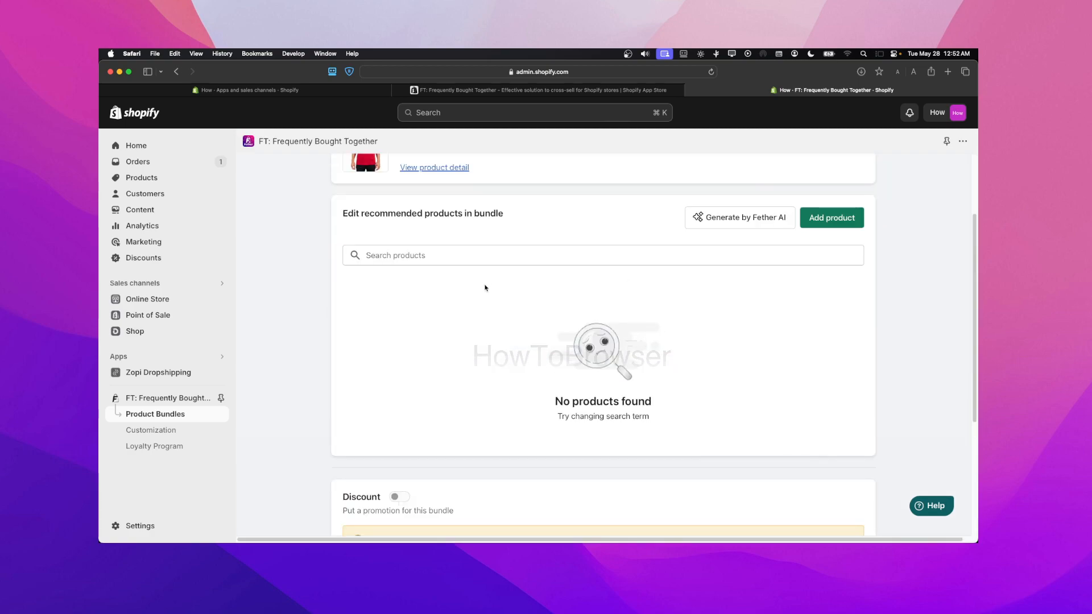
{"action": "scroll", "coordinate": [605, 388], "scroll_direction": "down", "scroll_amount": 1}
{"action": "scroll", "coordinate": [606, 370], "scroll_direction": "up", "scroll_amount": 1}
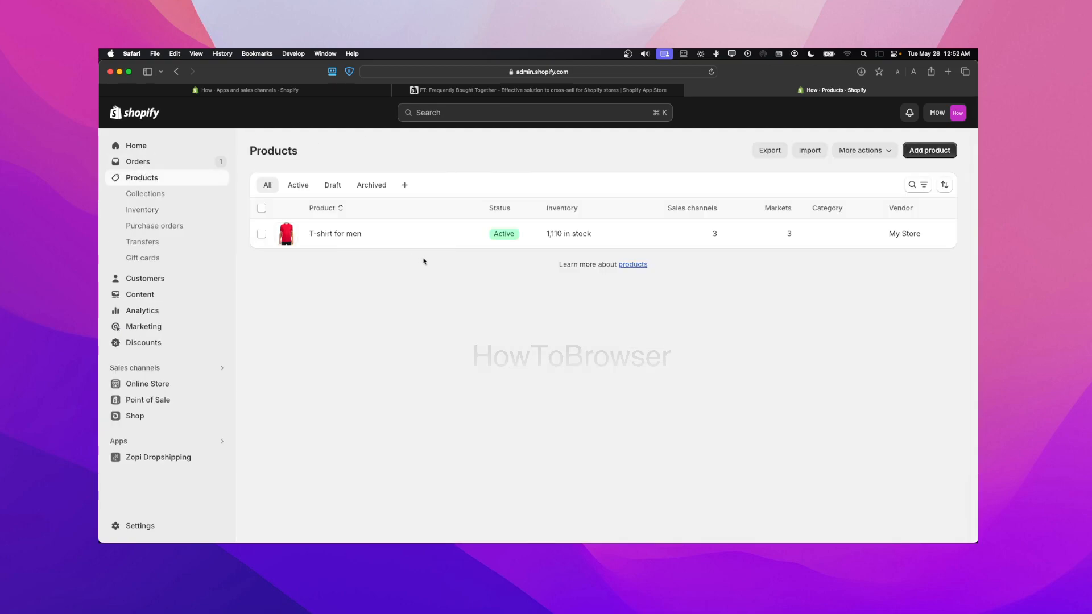
Start a new store product with the title "T shity"
{"action": "left_click", "coordinate": [930, 150]}
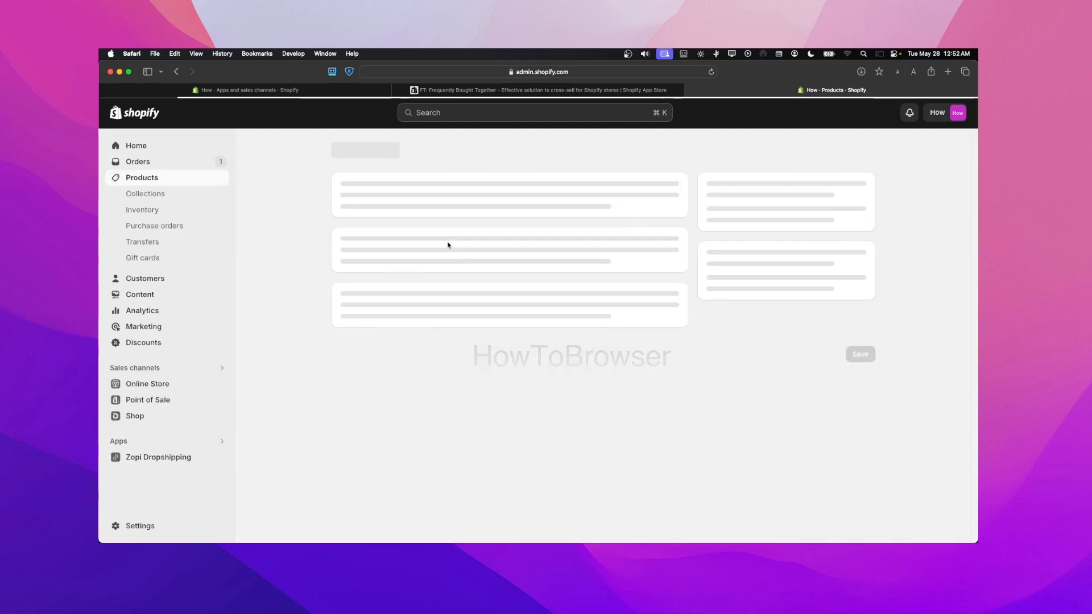
{"action": "left_click", "coordinate": [412, 206]}
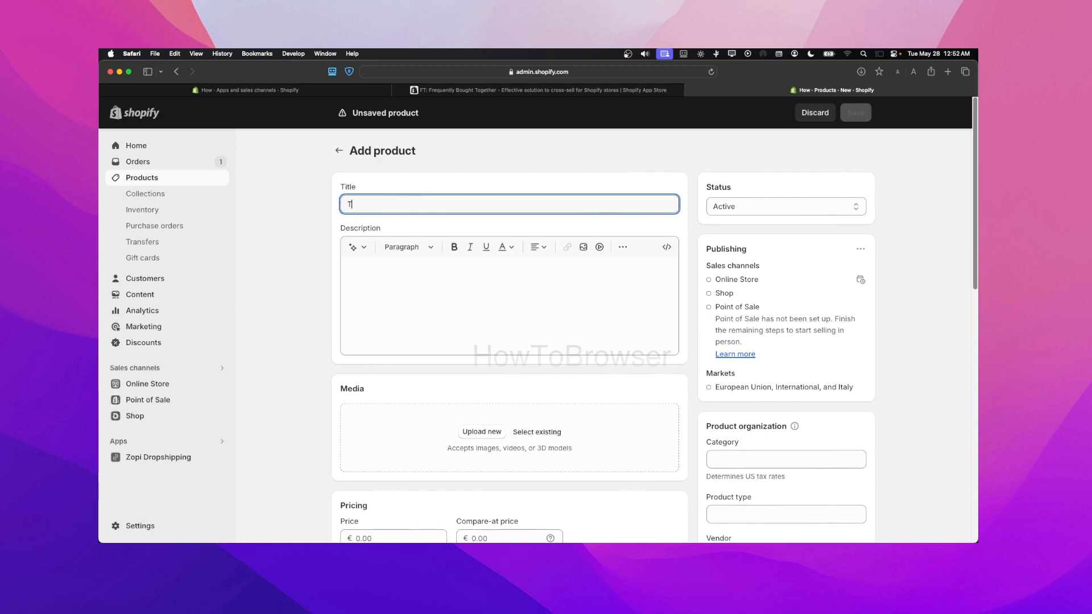
{"action": "type", "text": "T shity"}
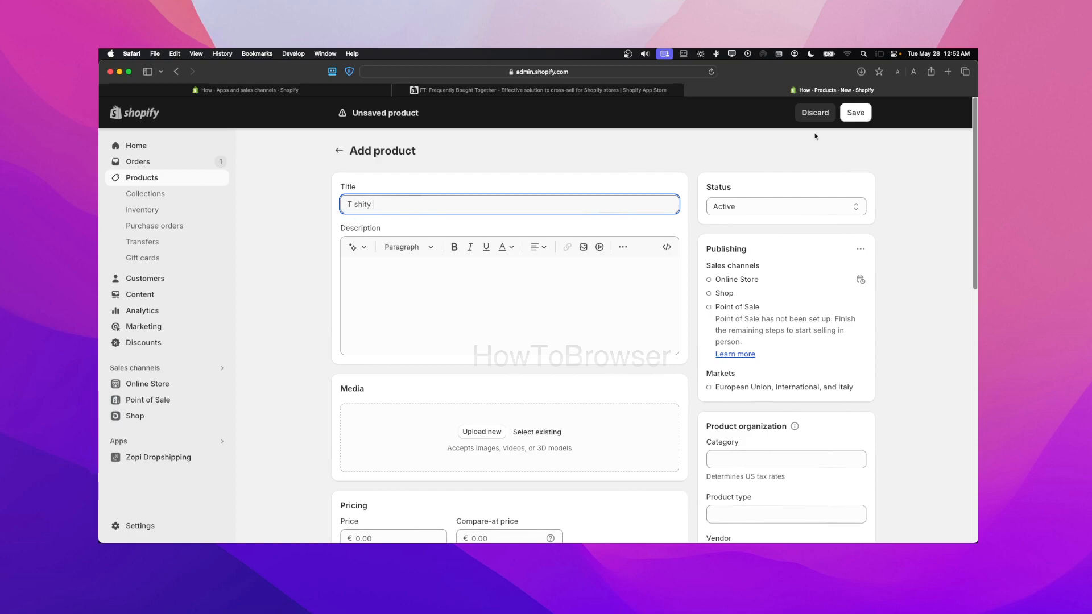
{"action": "left_click", "coordinate": [845, 113]}
Set the new product's stocked quantity to 1 and save the product
{"action": "scroll", "coordinate": [444, 322], "scroll_direction": "down", "scroll_amount": 10}
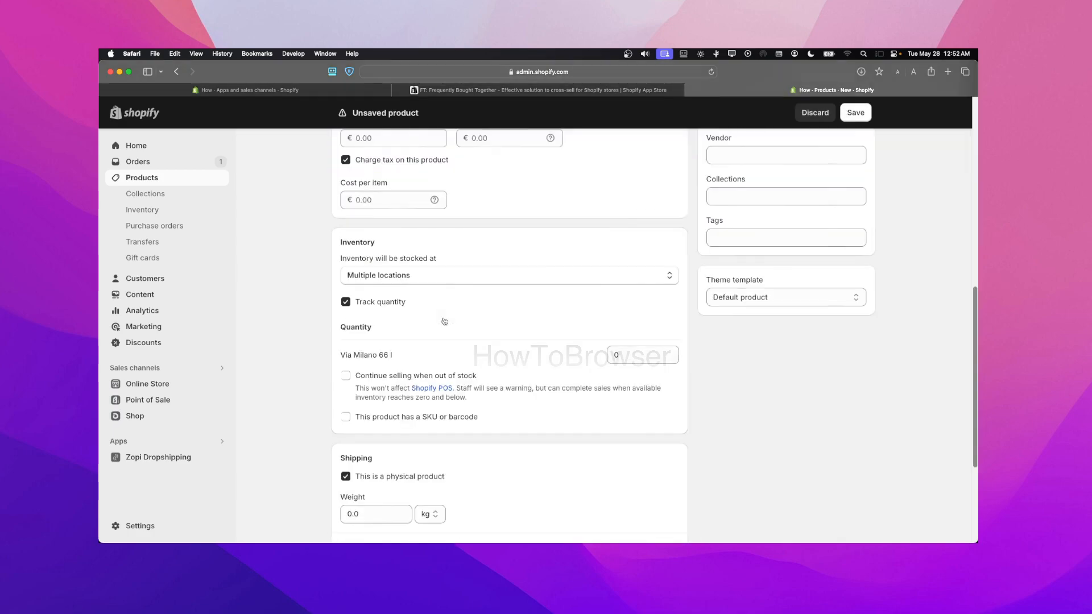
{"action": "scroll", "coordinate": [444, 322], "scroll_direction": "down", "scroll_amount": 5}
{"action": "left_click", "coordinate": [621, 206]}
{"action": "key", "text": "BackSpace"}
{"action": "type", "text": "1"}
{"action": "scroll", "coordinate": [565, 296], "scroll_direction": "up", "scroll_amount": 5}
{"action": "scroll", "coordinate": [444, 351], "scroll_direction": "down", "scroll_amount": 5}
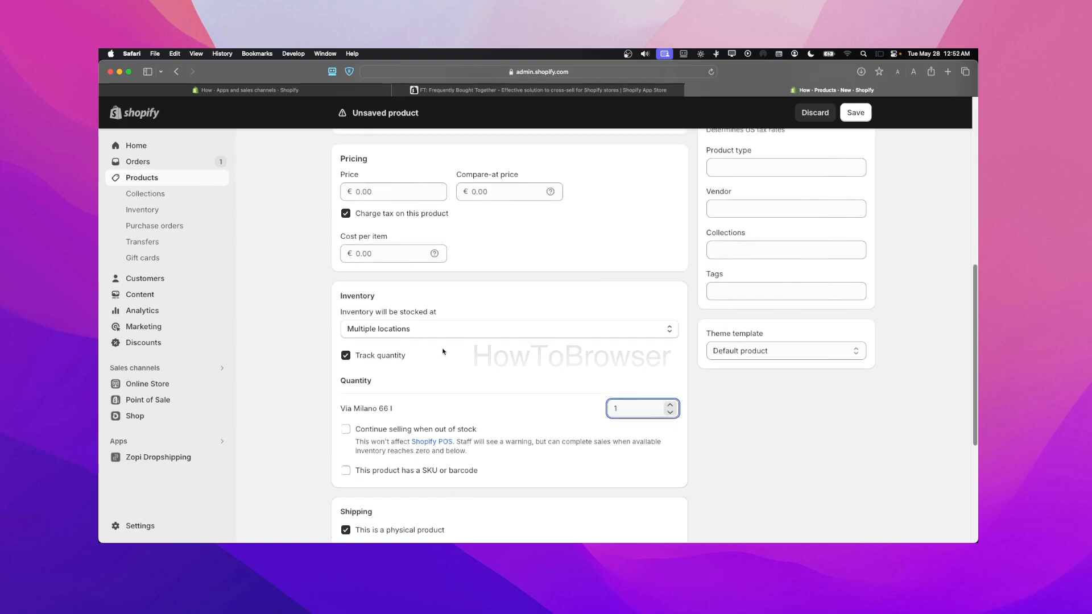
{"action": "left_click_drag", "start_coordinate": [370, 332], "coordinate": [288, 327]}
{"action": "type", "text": "1"}
{"action": "scroll", "coordinate": [635, 298], "scroll_direction": "up", "scroll_amount": 10}
{"action": "left_click", "coordinate": [856, 113]}
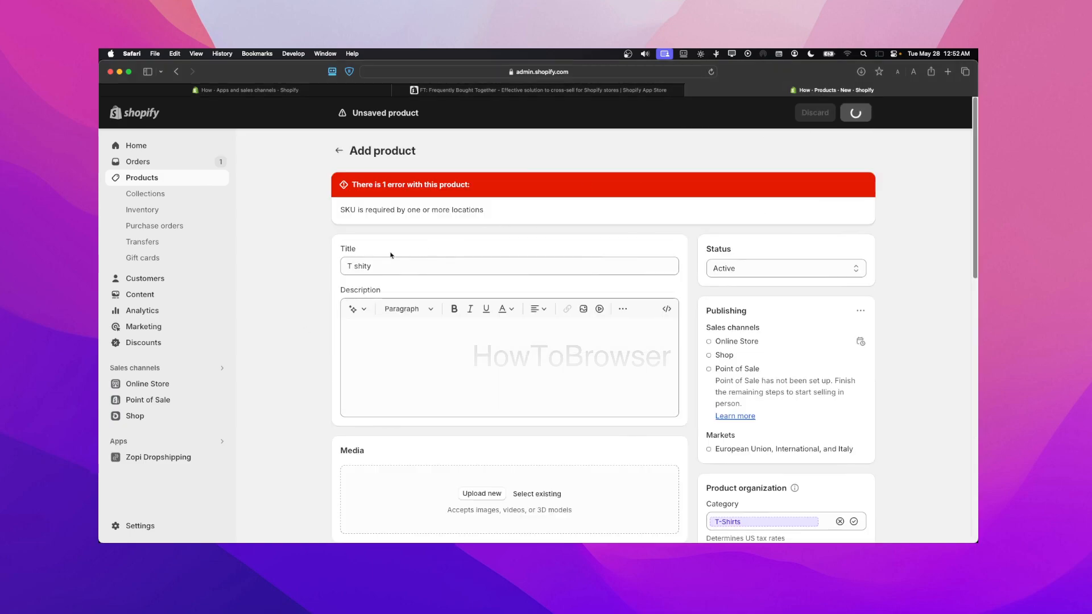
Reopen the FT: Frequently Bought Together app and open the T-shirt for men bundle for editing
{"action": "left_click", "coordinate": [162, 442]}
{"action": "left_click", "coordinate": [388, 158]}
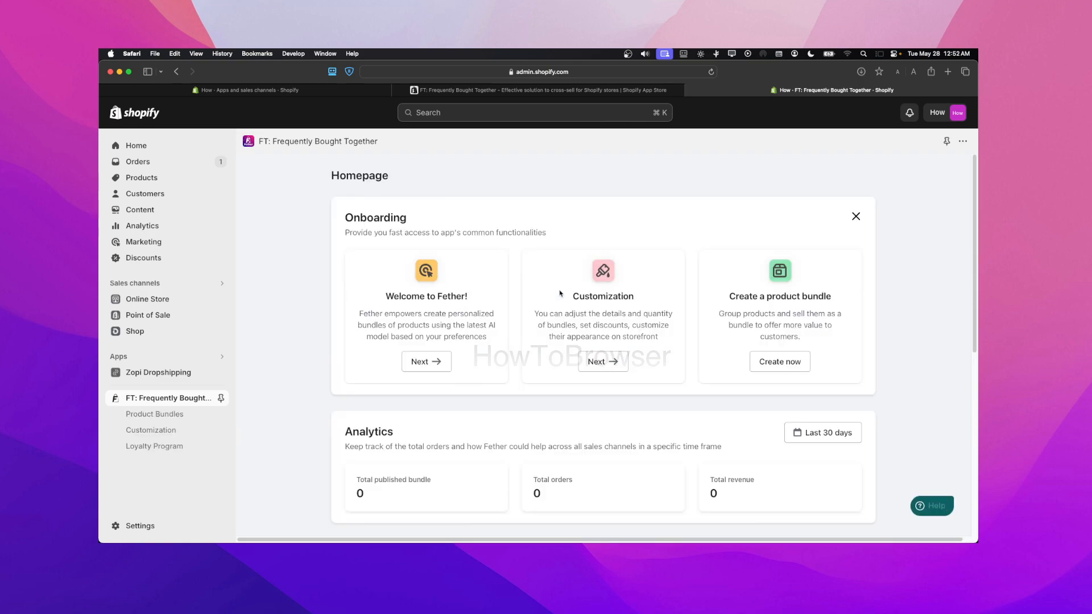
{"action": "left_click", "coordinate": [769, 362]}
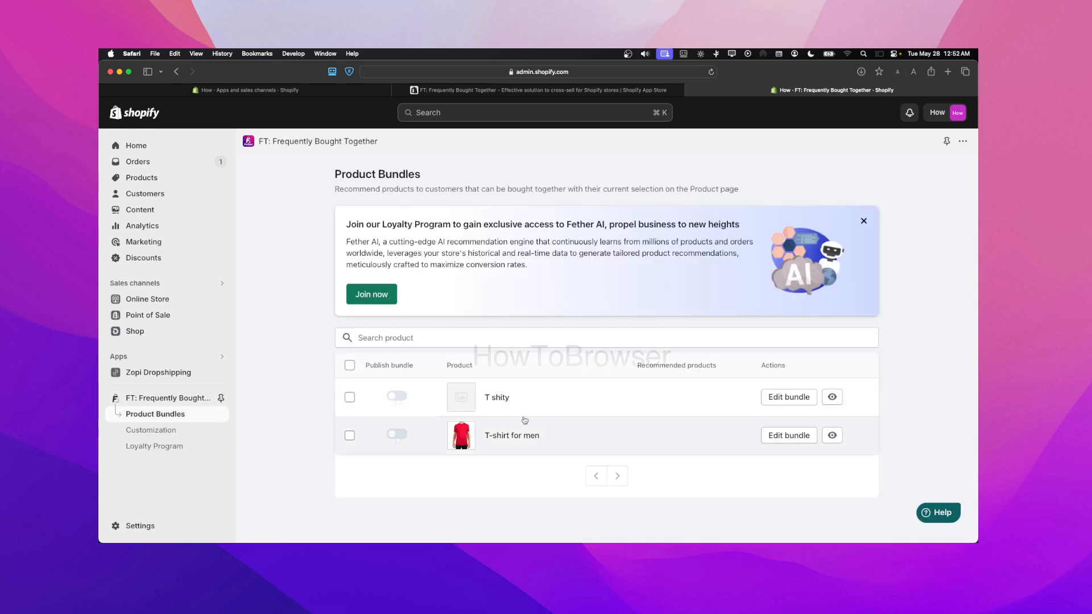
{"action": "left_click", "coordinate": [791, 436]}
Try to add a recommended product to the bundle, going through the Fether browser extension page and the Chrome download page
{"action": "left_click", "coordinate": [831, 324]}
{"action": "left_click", "coordinate": [710, 462]}
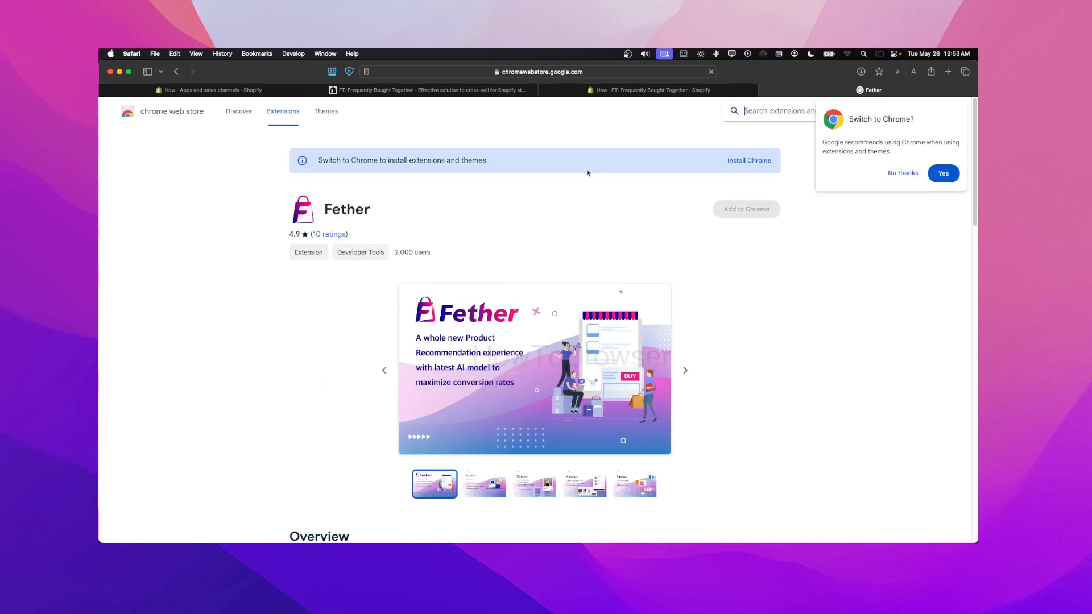
{"action": "left_click", "coordinate": [733, 161]}
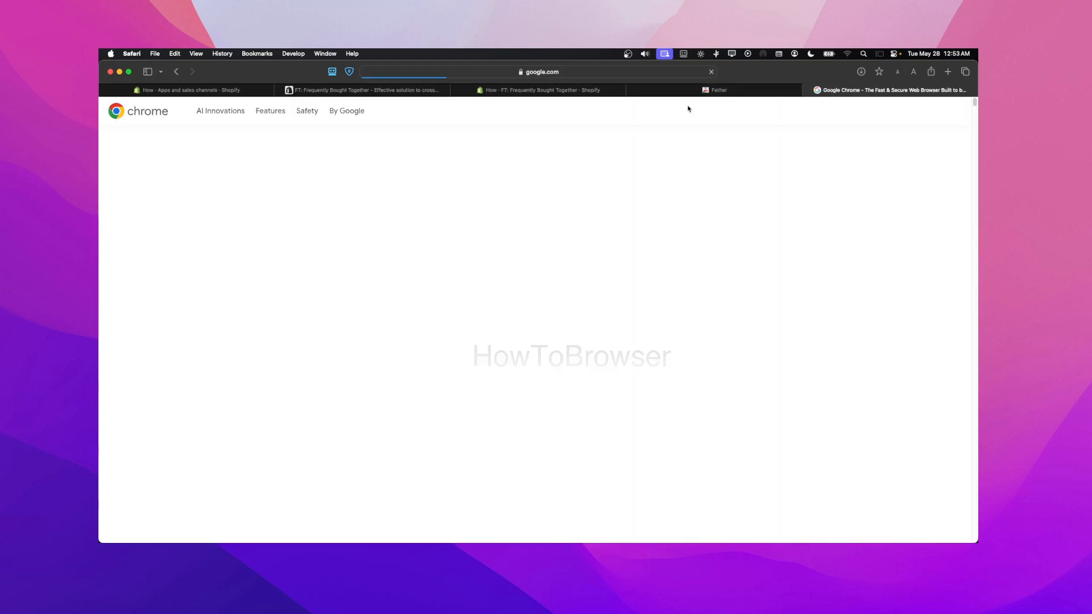
{"action": "left_click", "coordinate": [808, 90]}
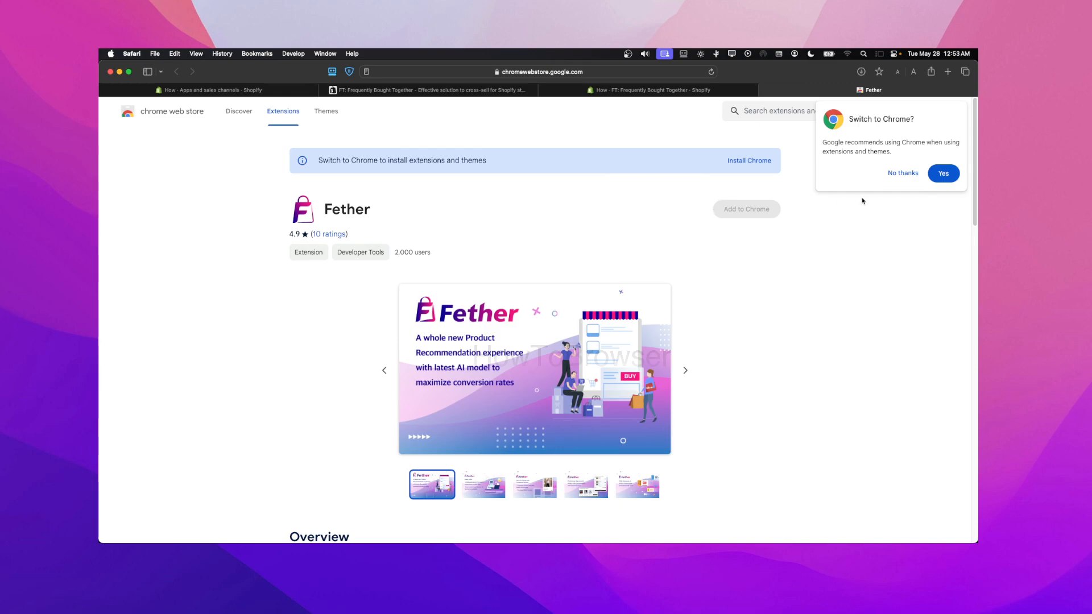
Decline the suggestion to switch to Chrome on the Fether extension page and return to the bundle editor
{"action": "left_click", "coordinate": [903, 174]}
{"action": "scroll", "coordinate": [676, 218], "scroll_direction": "down", "scroll_amount": 3}
{"action": "scroll", "coordinate": [676, 218], "scroll_direction": "up", "scroll_amount": 3}
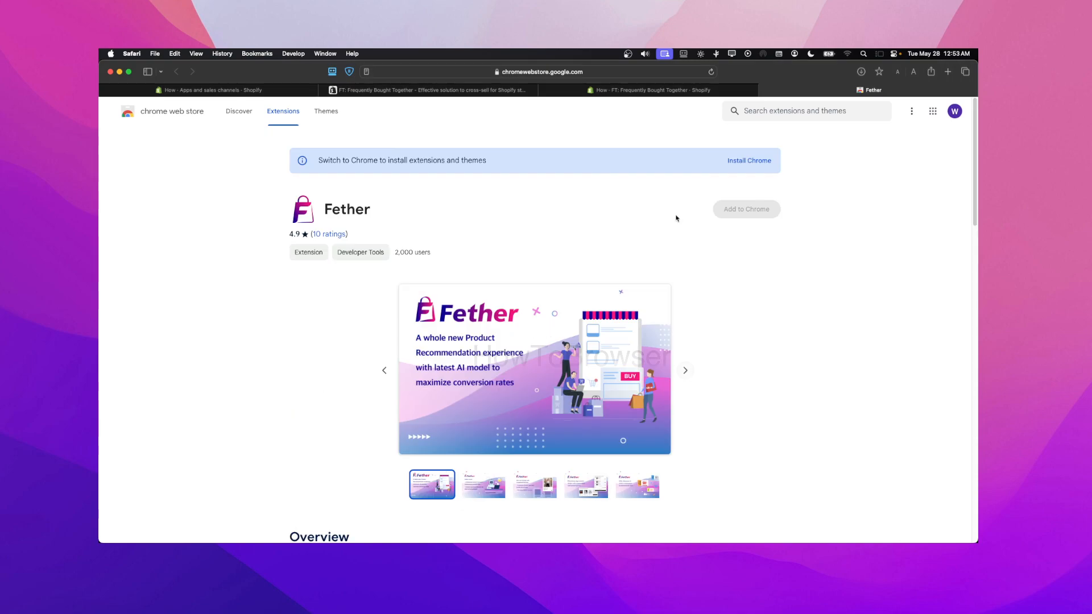
{"action": "left_click", "coordinate": [687, 90]}
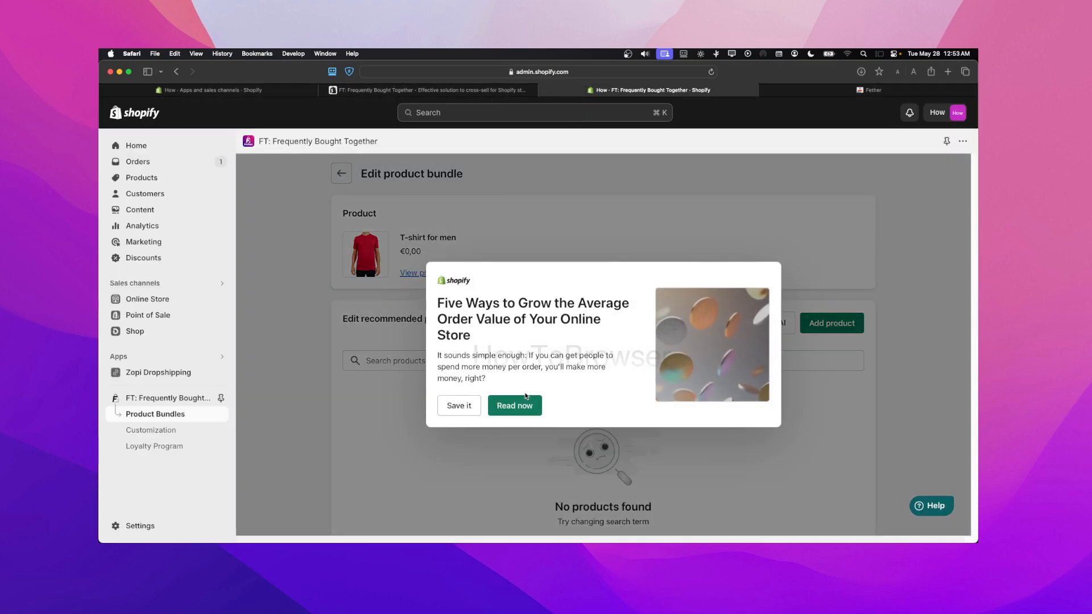
Try again to add a recommended product to the T-shirt for men bundle, leaving the suggested average order value article
{"action": "left_click", "coordinate": [488, 406]}
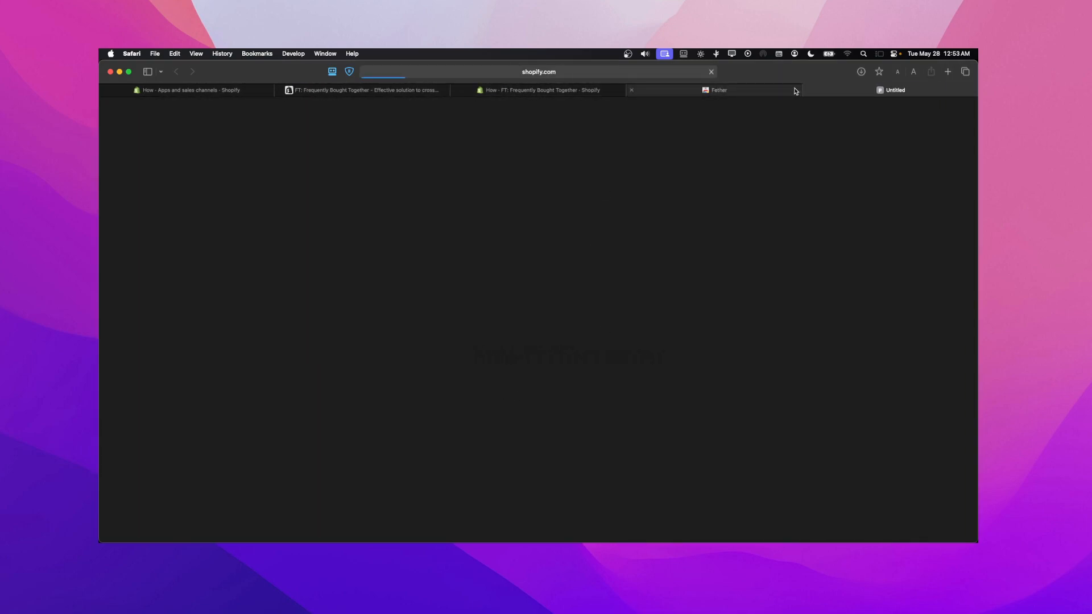
{"action": "left_click", "coordinate": [568, 89]}
{"action": "scroll", "coordinate": [816, 239], "scroll_direction": "down", "scroll_amount": 3}
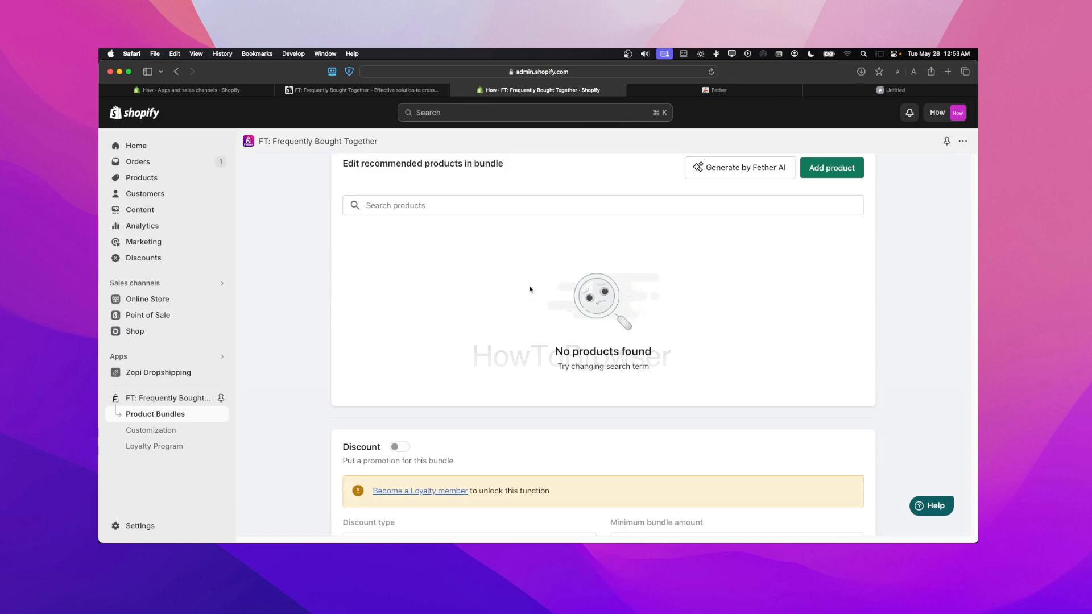
{"action": "left_click", "coordinate": [821, 167]}
{"action": "left_click", "coordinate": [649, 454]}
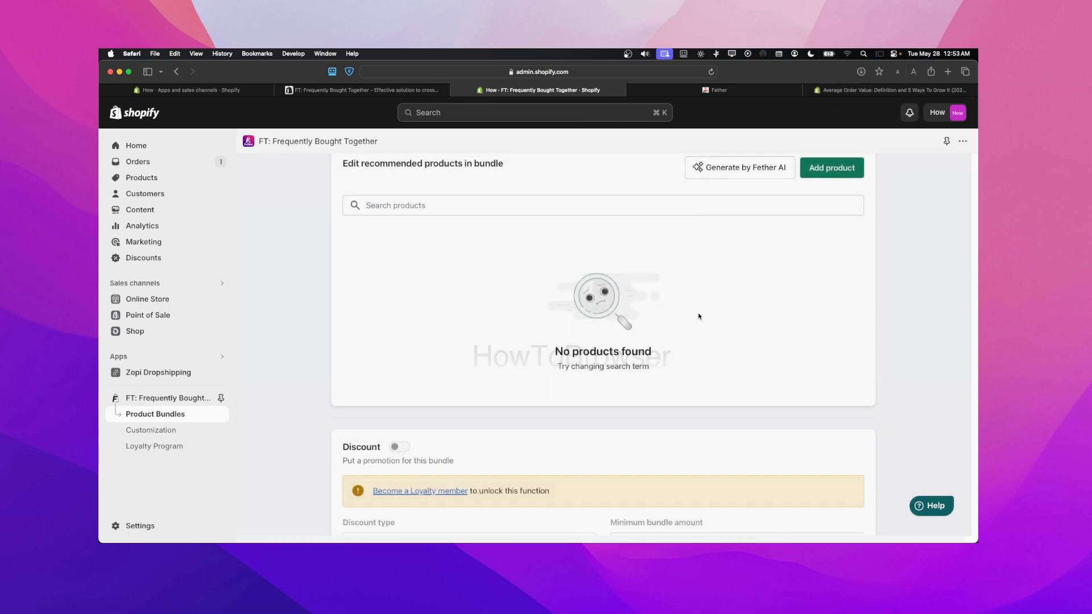
Review the T-shirt for men bundle's recommended products section and its discount settings
{"action": "scroll", "coordinate": [625, 329], "scroll_direction": "up", "scroll_amount": 1}
{"action": "scroll", "coordinate": [592, 324], "scroll_direction": "down", "scroll_amount": 3}
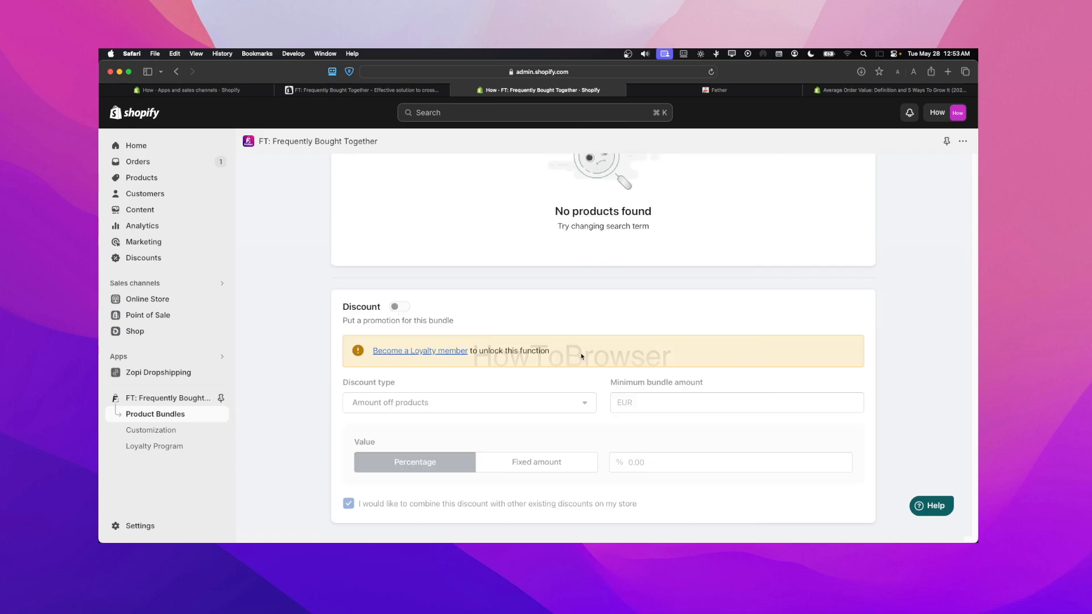
{"action": "scroll", "coordinate": [547, 296], "scroll_direction": "up", "scroll_amount": 3}
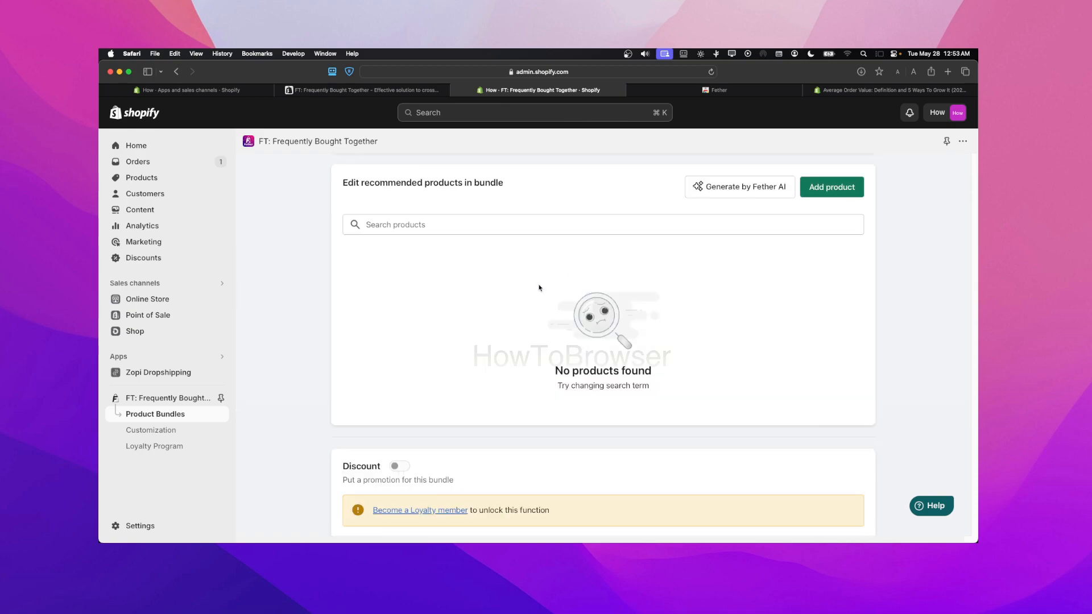
{"action": "scroll", "coordinate": [530, 258], "scroll_direction": "up", "scroll_amount": 3}
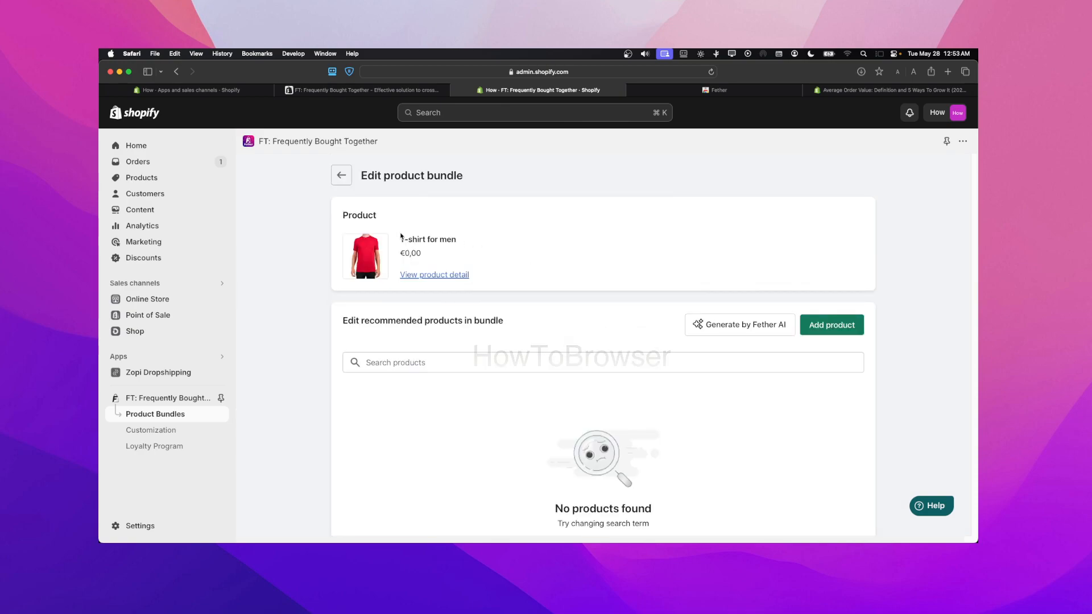
Dismiss the Loyalty Program banner on the product bundles list and reopen the T-shirt for men bundle for editing
{"action": "left_click", "coordinate": [342, 173]}
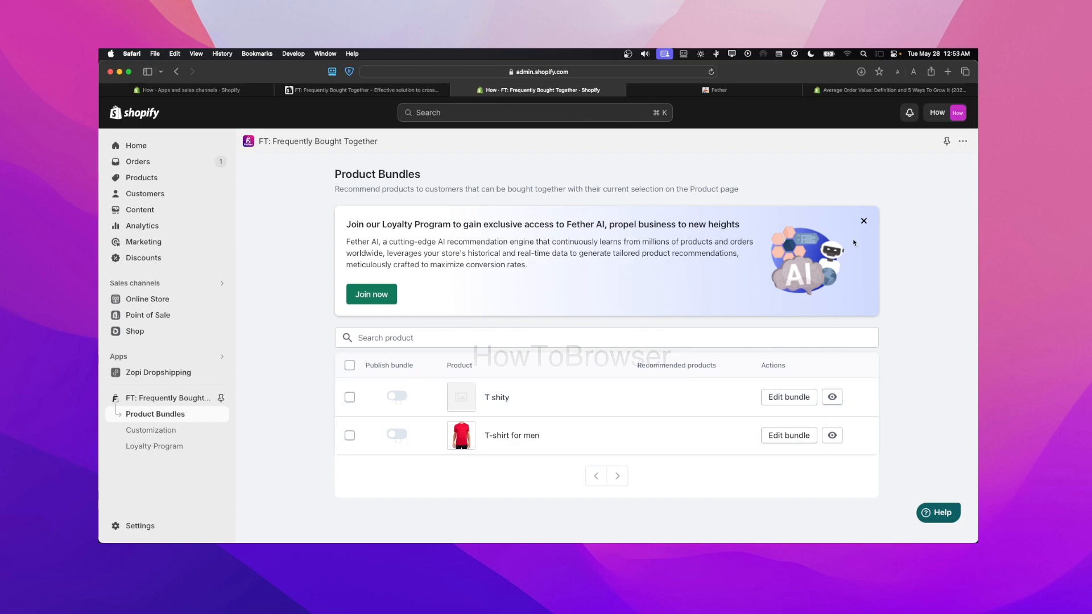
{"action": "left_click", "coordinate": [864, 221]}
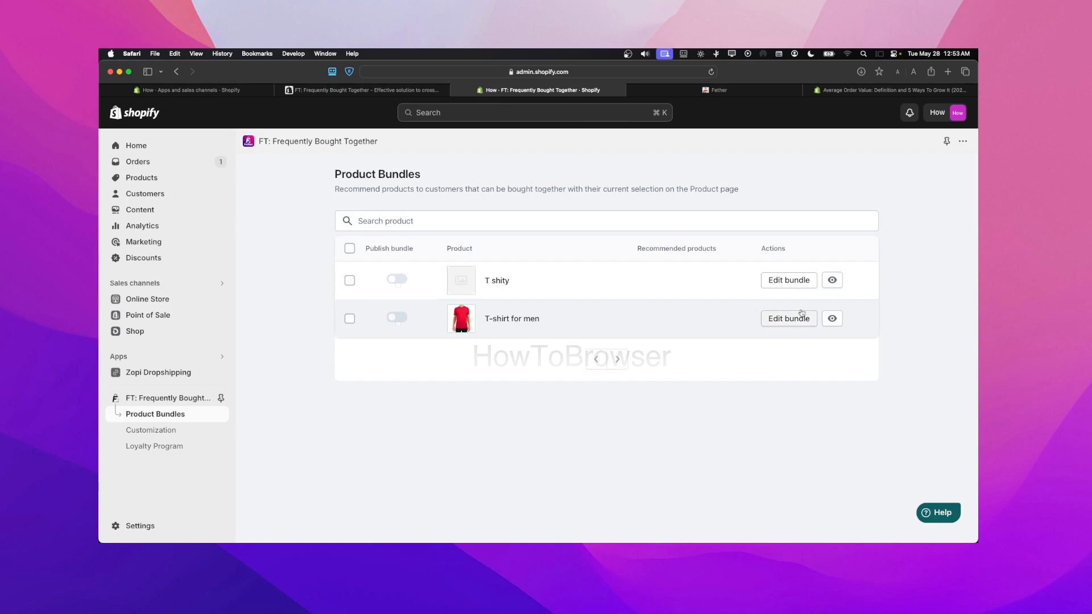
{"action": "left_click", "coordinate": [788, 320]}
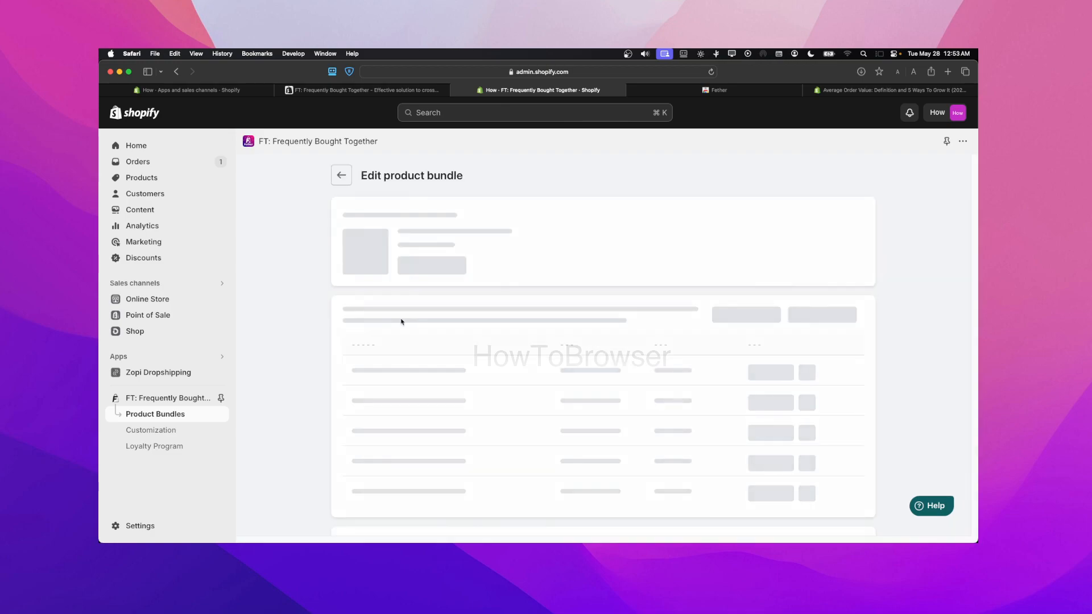
{"action": "left_click", "coordinate": [342, 175]}
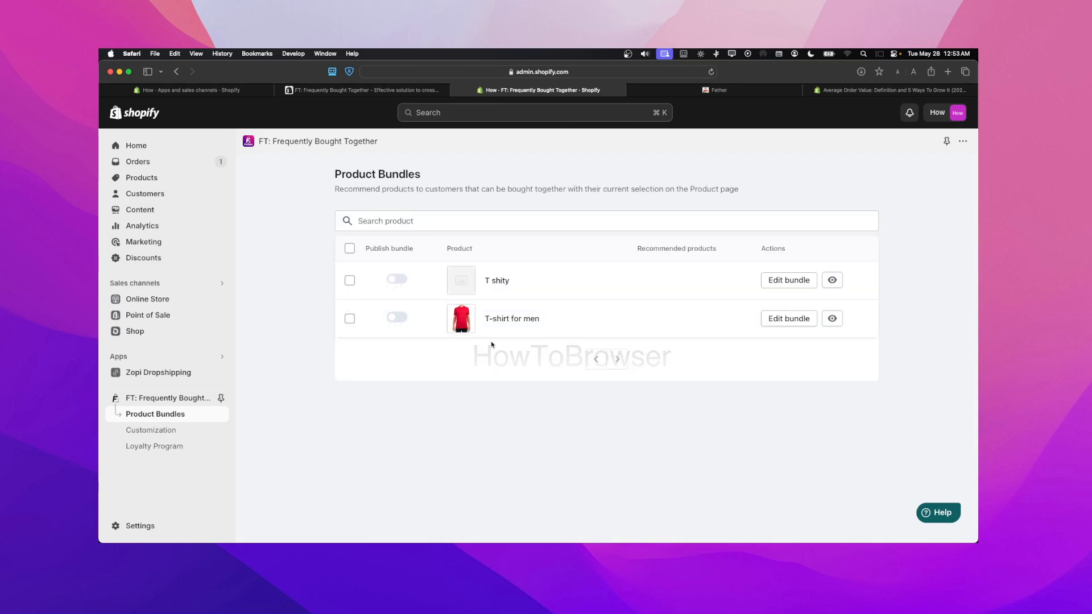
{"action": "left_click", "coordinate": [788, 318]}
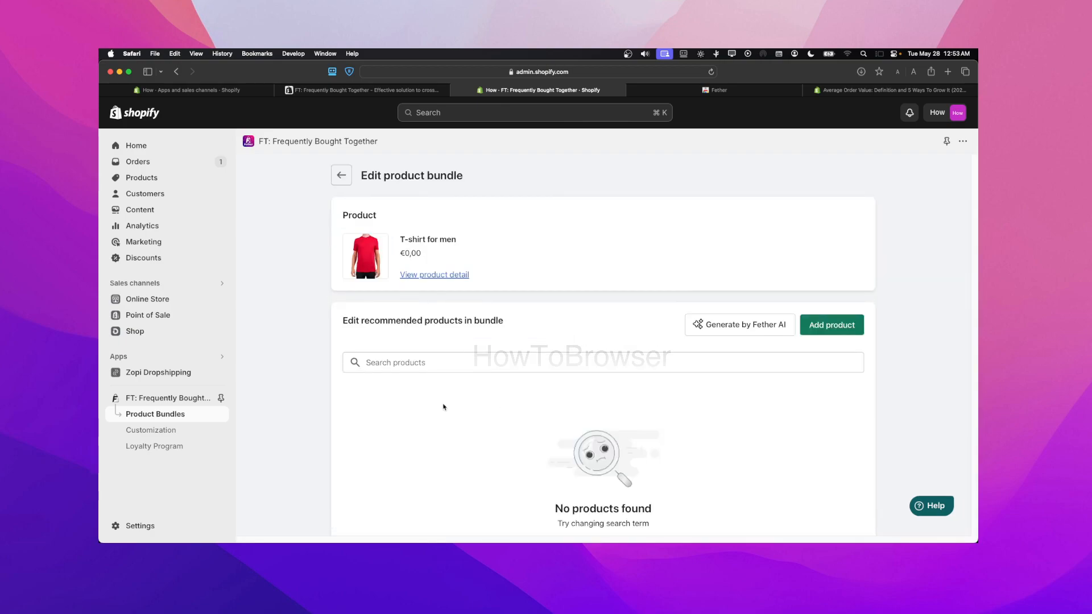
{"action": "scroll", "coordinate": [431, 399], "scroll_direction": "down", "scroll_amount": 1}
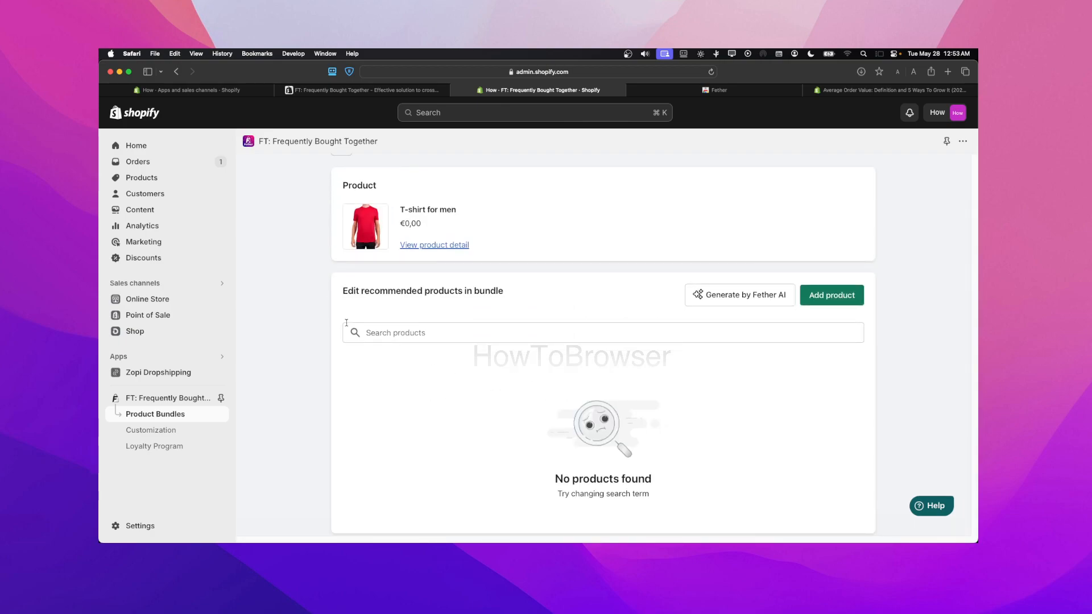
{"action": "left_click", "coordinate": [455, 342]}
{"action": "scroll", "coordinate": [487, 355], "scroll_direction": "down", "scroll_amount": 1}
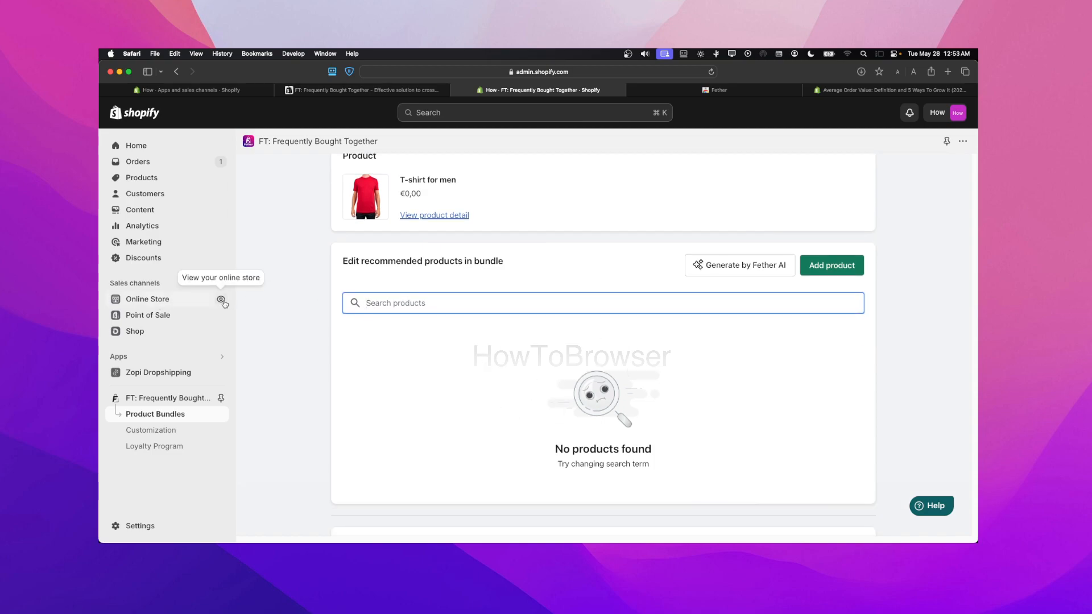
Open the online store in a new tab and return to the bundle editor
{"action": "left_click", "coordinate": [222, 300]}
{"action": "left_click", "coordinate": [705, 90]}
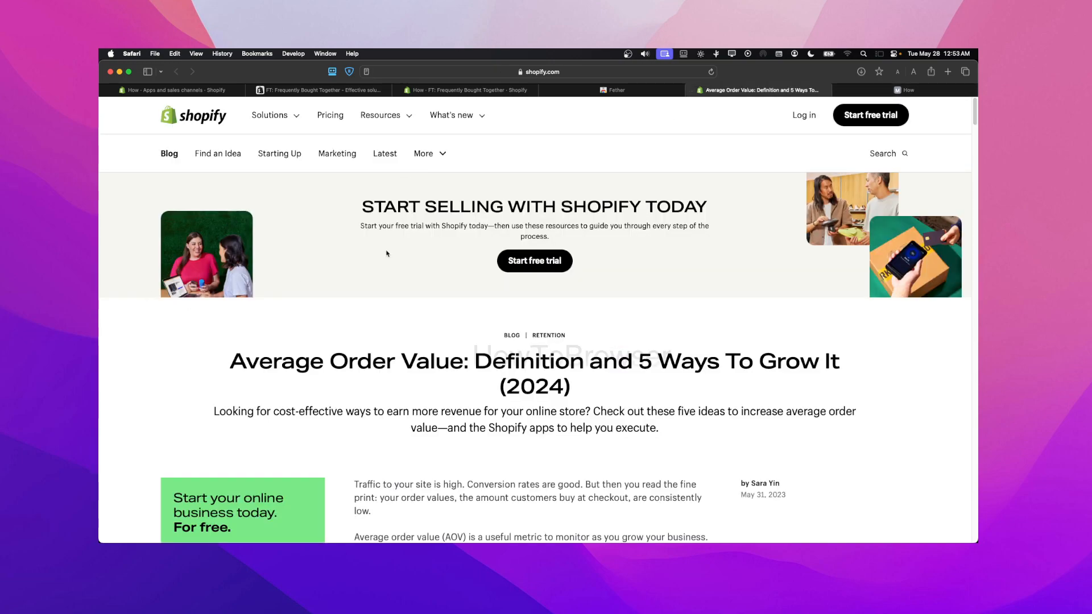
{"action": "left_click", "coordinate": [648, 91]}
{"action": "left_click", "coordinate": [520, 92]}
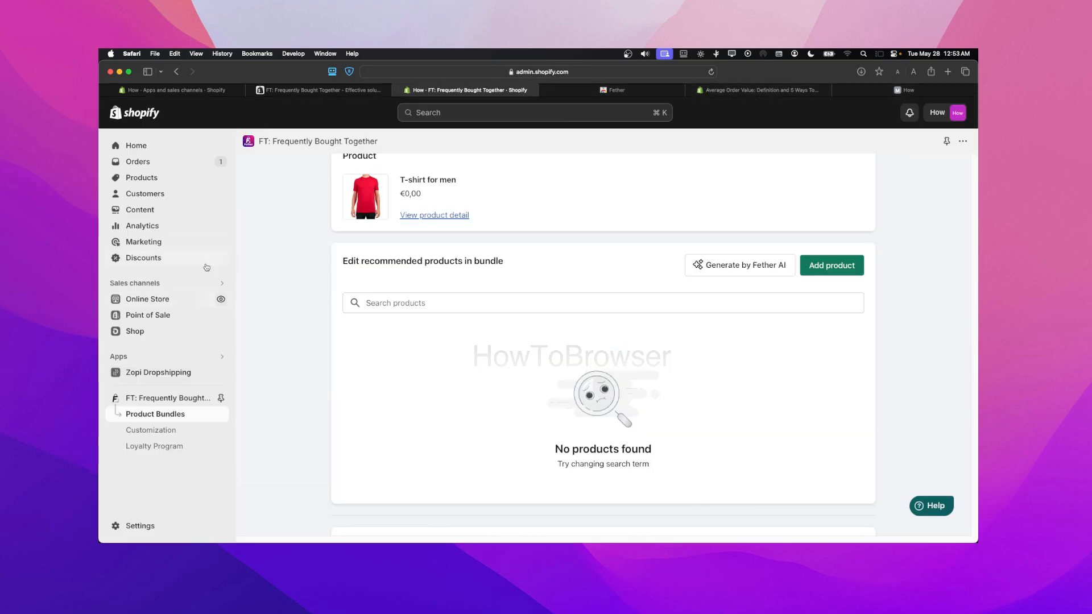
Open the live Dawn theme for customization and switch the theme editor to the Default product template
{"action": "left_click", "coordinate": [186, 300]}
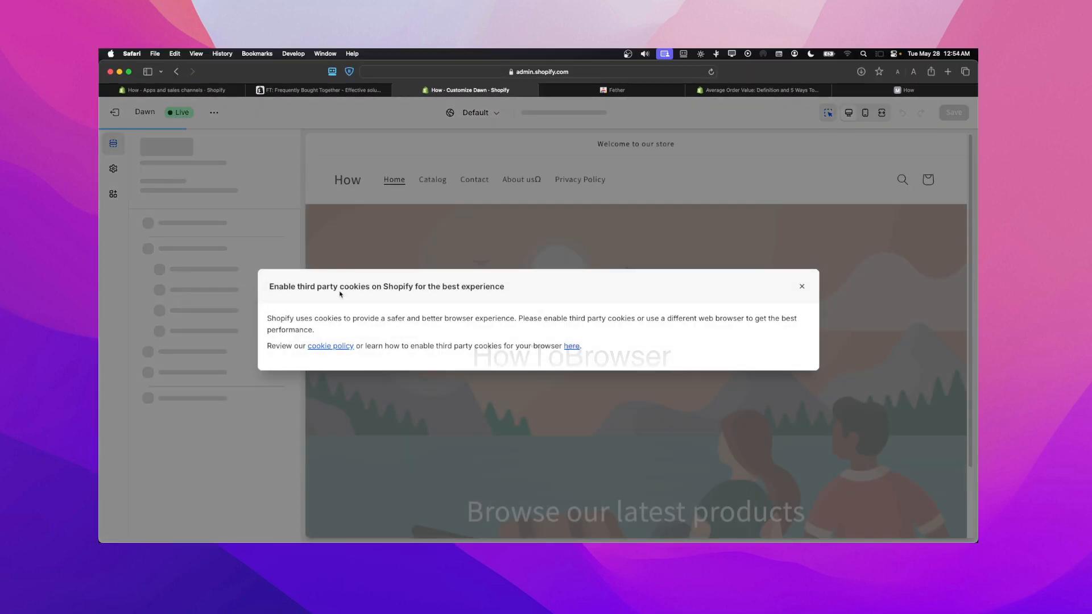
{"action": "left_click", "coordinate": [789, 289]}
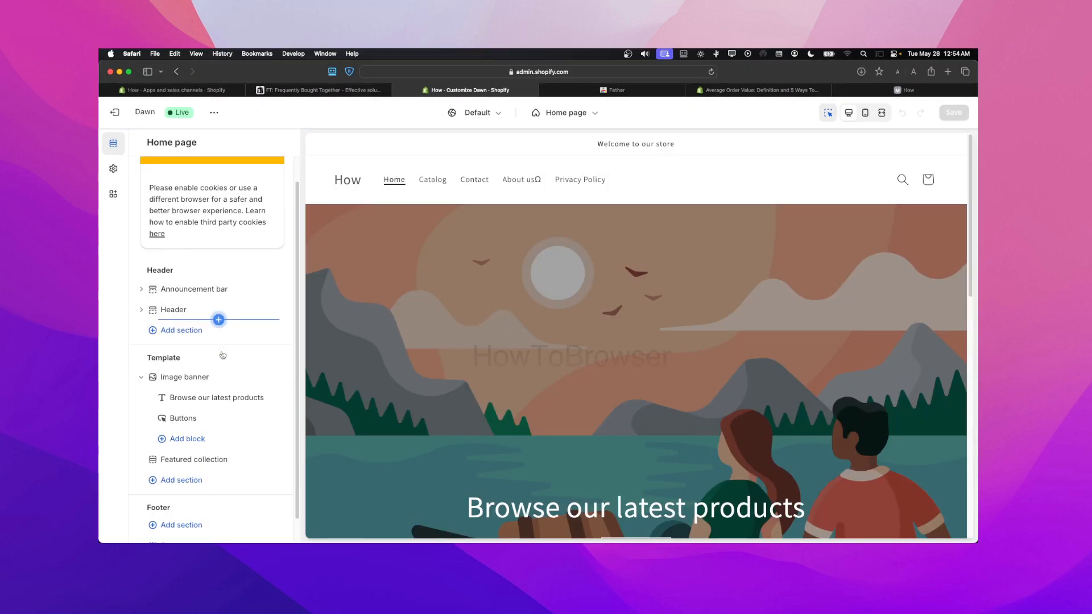
{"action": "left_click", "coordinate": [215, 439]}
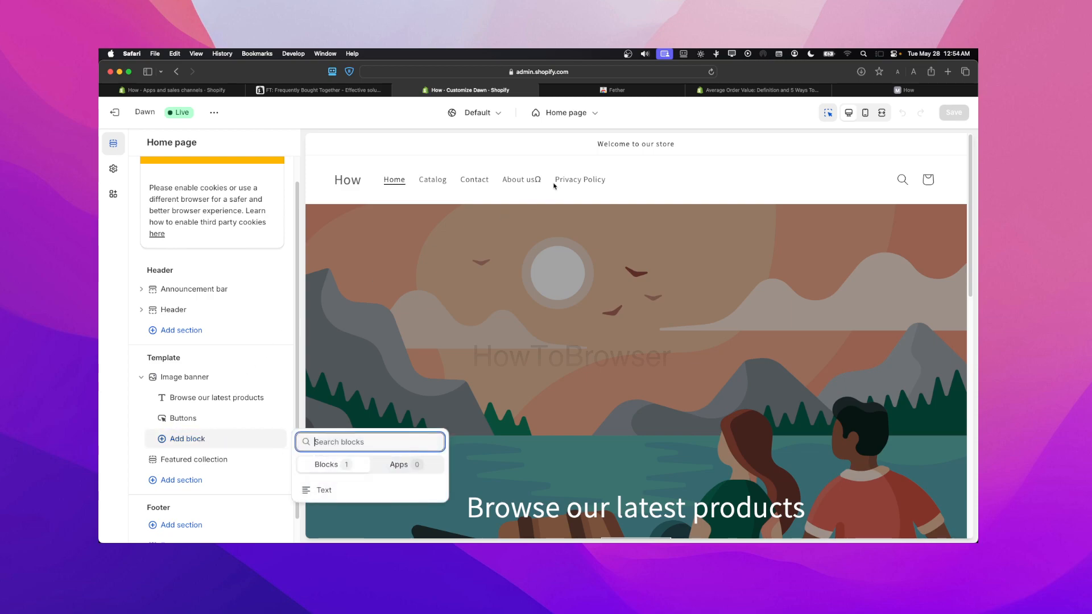
{"action": "left_click", "coordinate": [551, 117]}
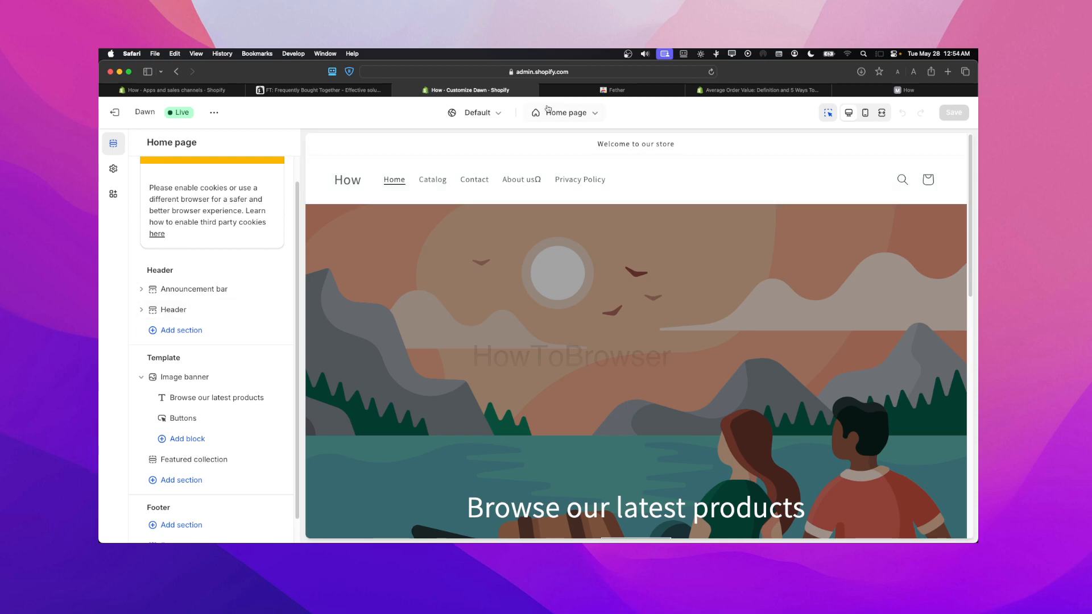
{"action": "left_click", "coordinate": [207, 449]}
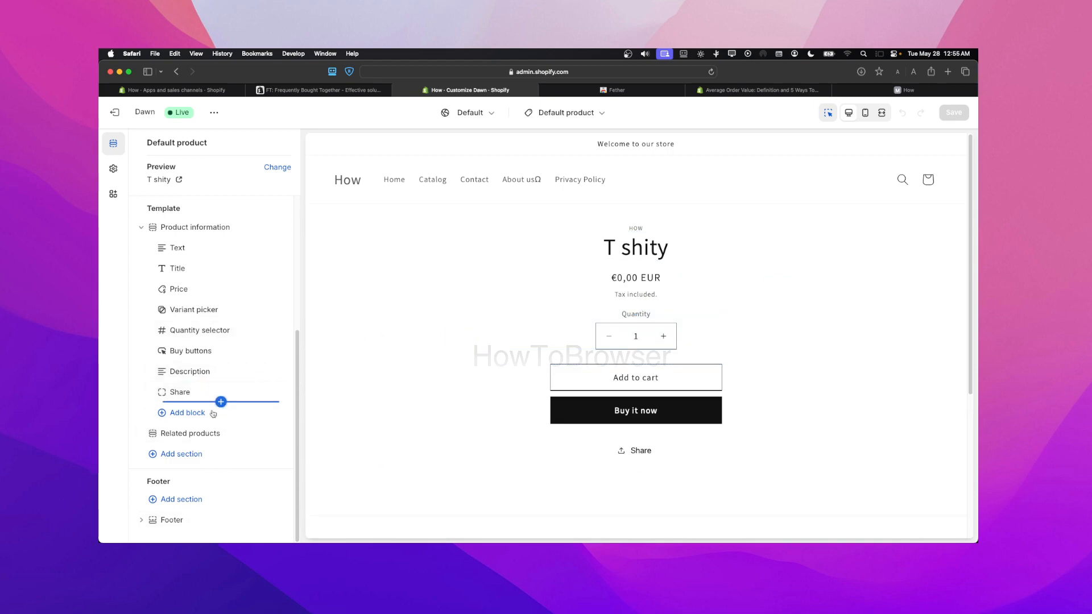
Look over the T shity product page preview and switch to the FT: Frequently Bought Together app store listing
{"action": "scroll", "coordinate": [710, 306], "scroll_direction": "down", "scroll_amount": 5}
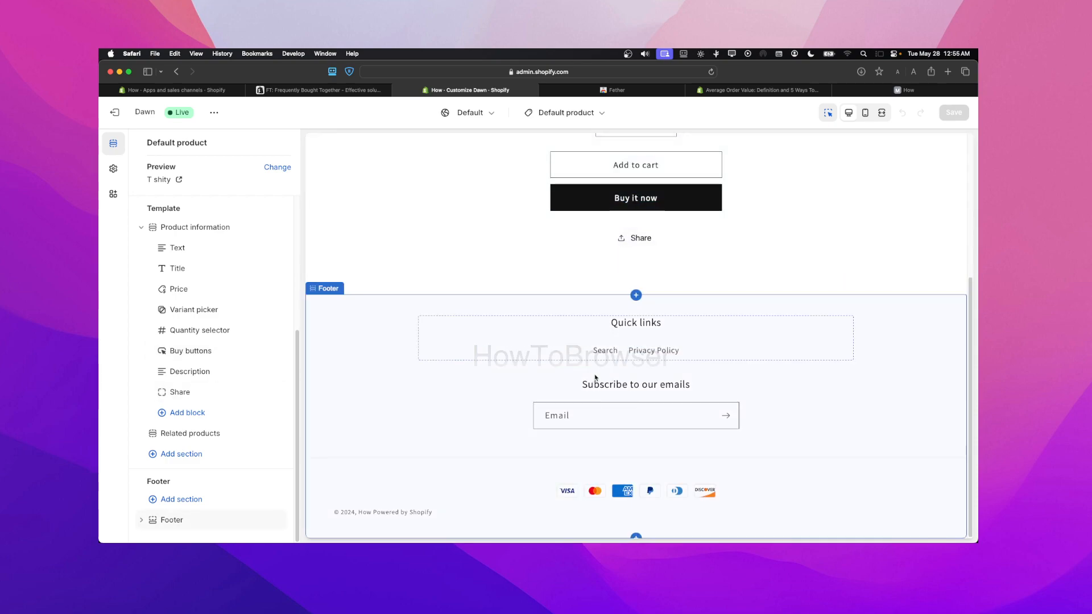
{"action": "scroll", "coordinate": [512, 387], "scroll_direction": "up", "scroll_amount": 3}
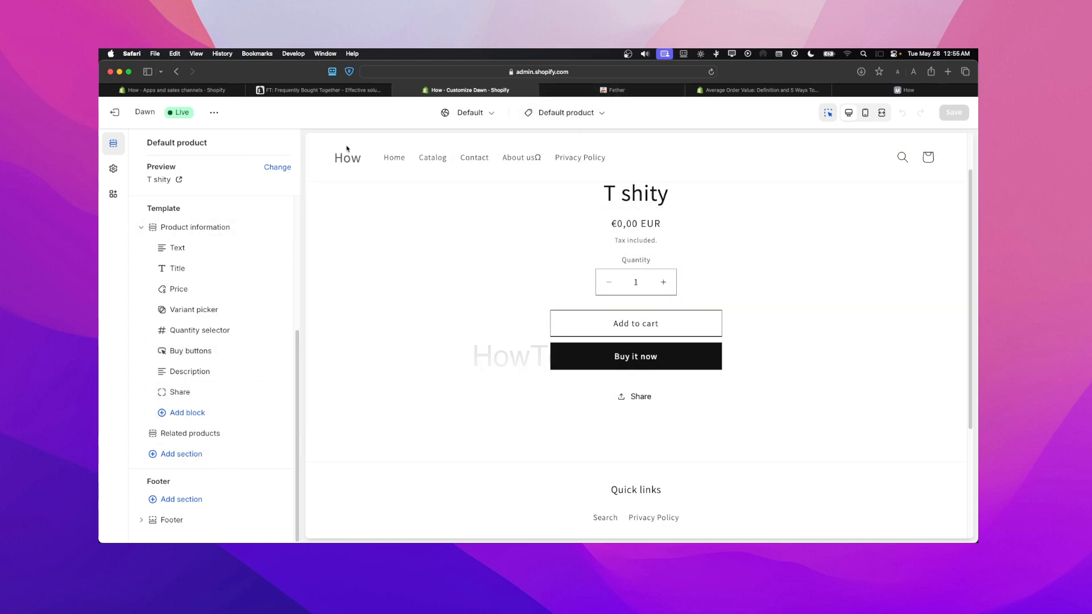
{"action": "left_click", "coordinate": [317, 93]}
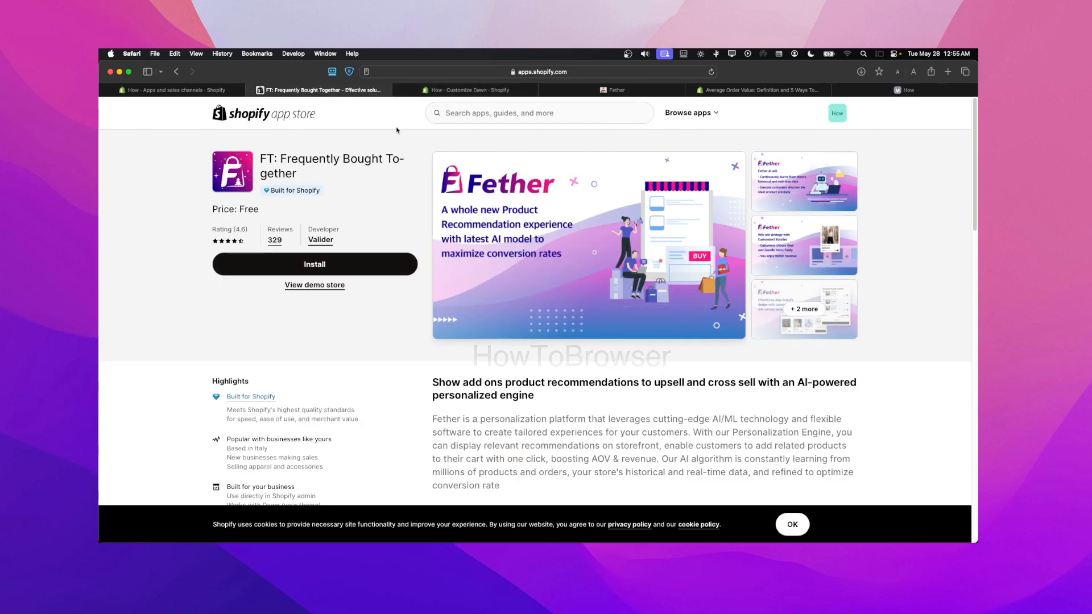